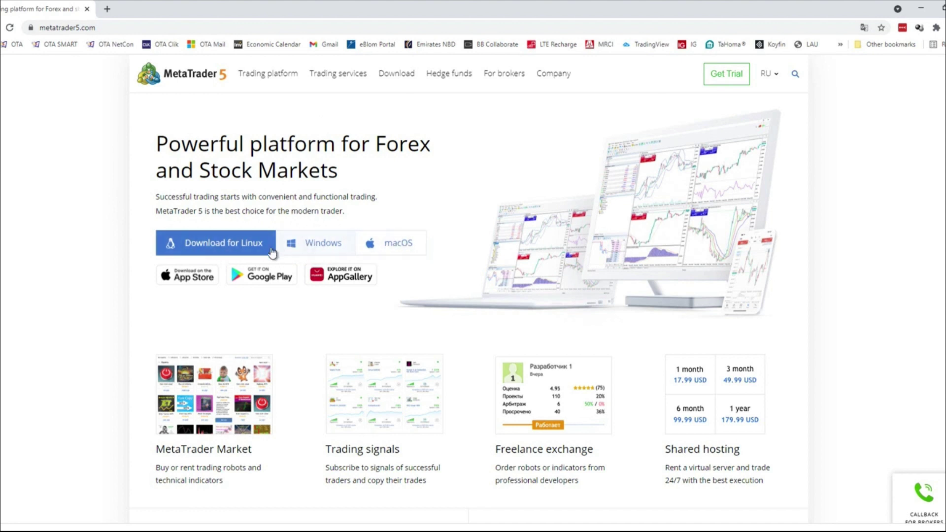
Download the Windows version of MetaTrader 5, launch mt5setup (1).exe and accept the license agreement to start the installation.
click(317, 249)
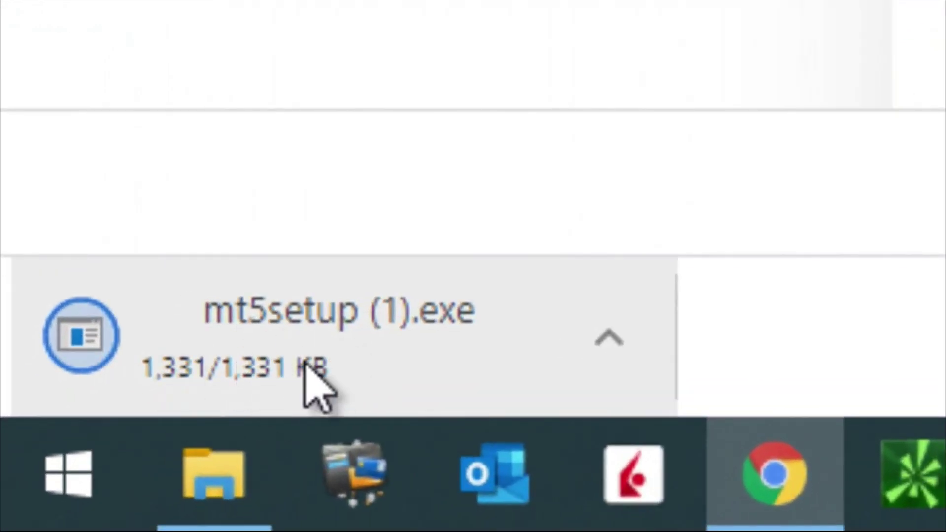
click(380, 356)
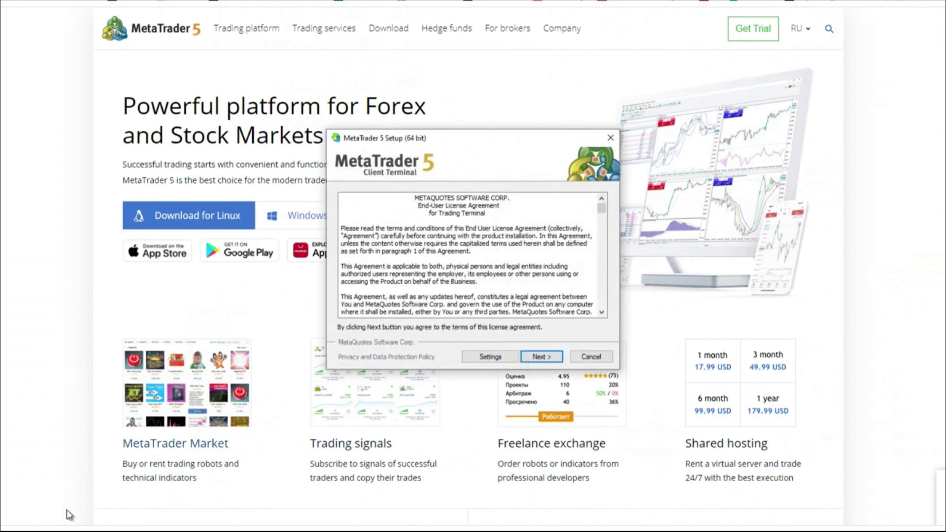
click(540, 359)
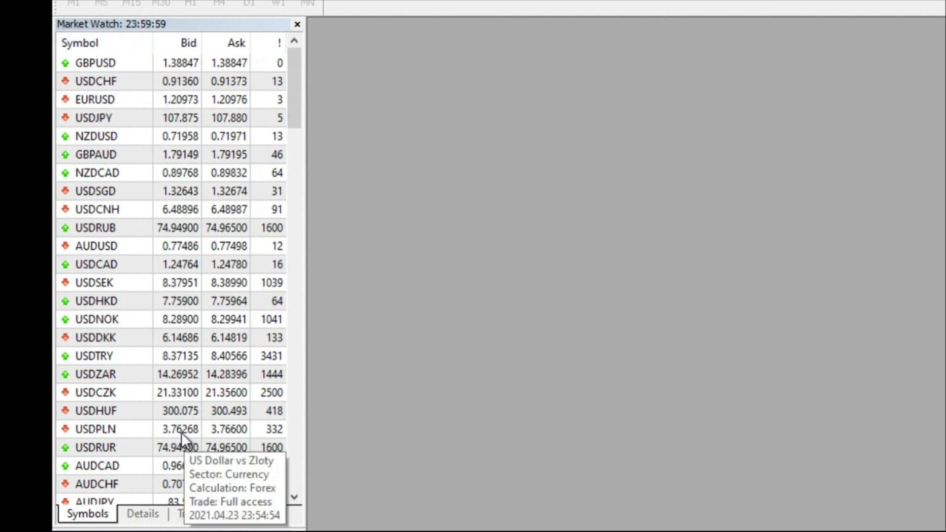
mouse_move(174, 361)
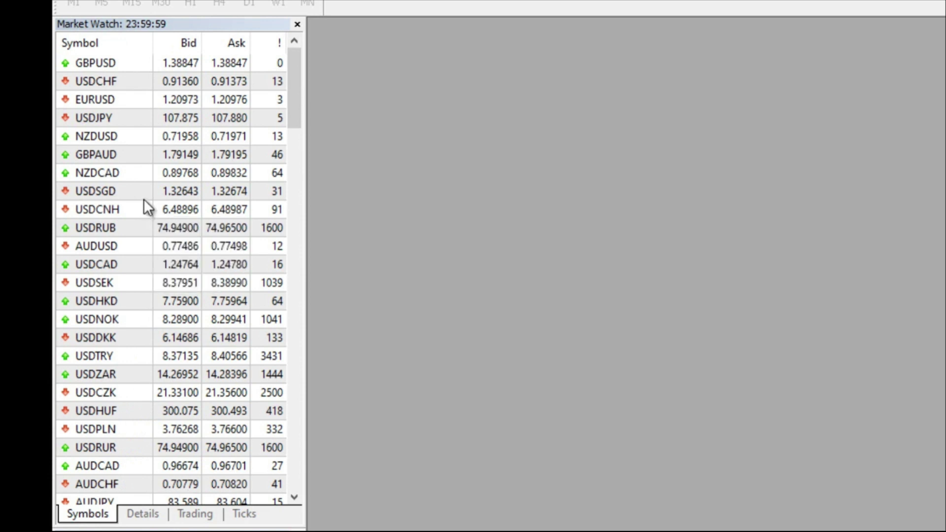
mouse_move(132, 193)
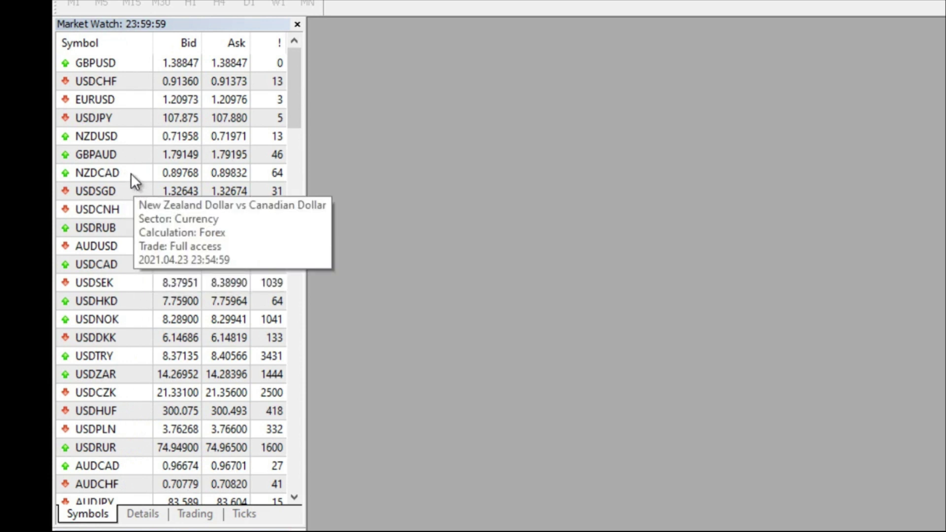
right_click(132, 173)
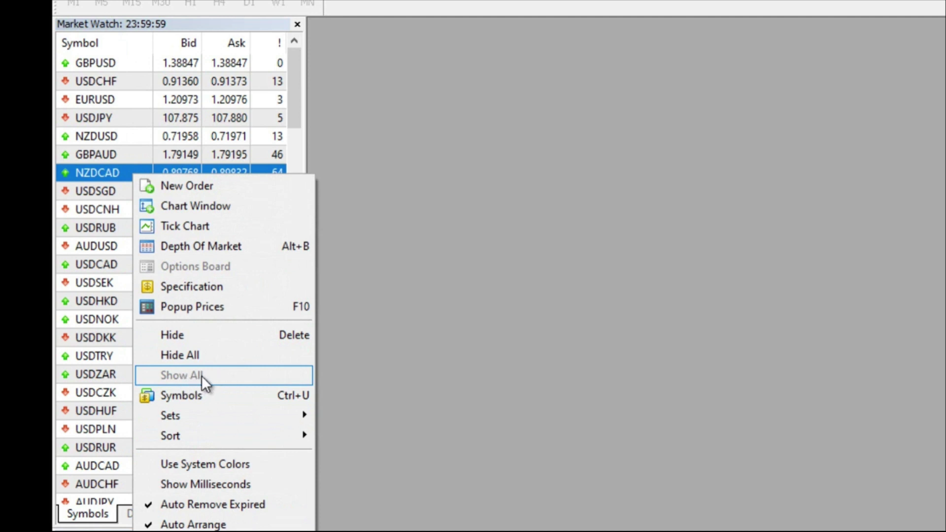
click(439, 220)
mouse_move(295, 97)
mouse_down()
mouse_move(320, 258)
mouse_move(323, 418)
mouse_move(314, 463)
mouse_move(299, 81)
mouse_up()
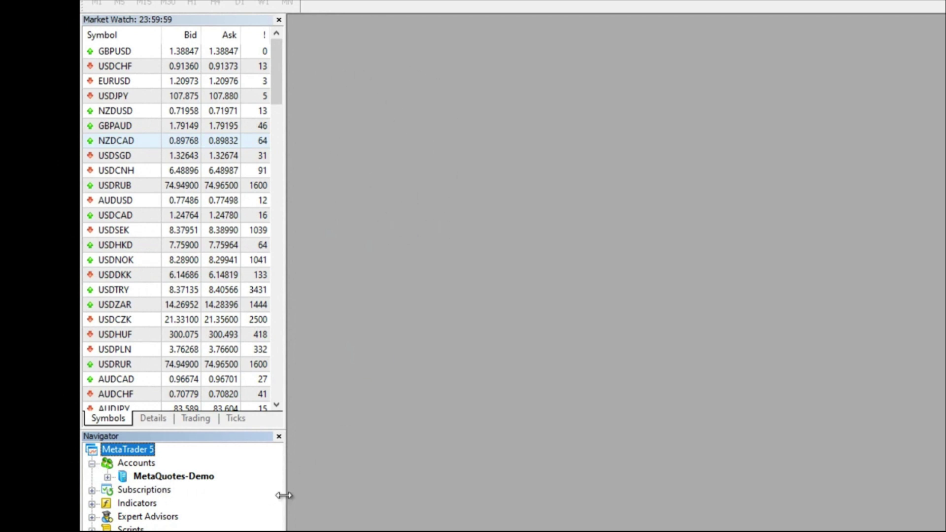
Collapse the Accounts branch in the Navigator and look through the full Market Watch symbol list.
click(92, 464)
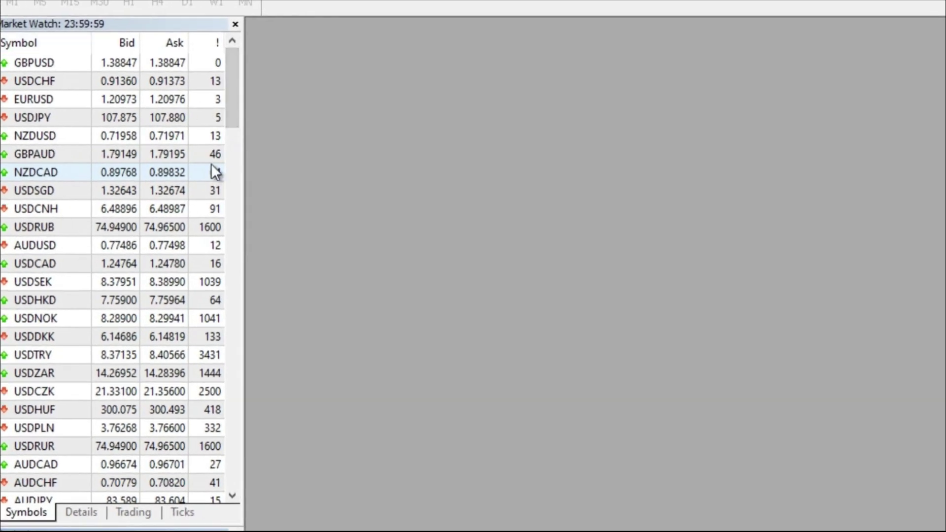
drag(229, 101, 244, 419)
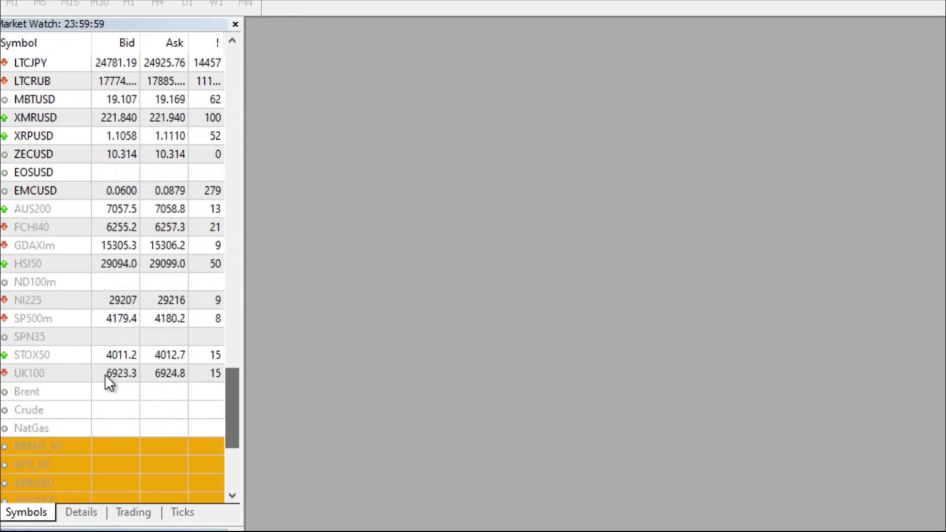
drag(230, 386, 237, 78)
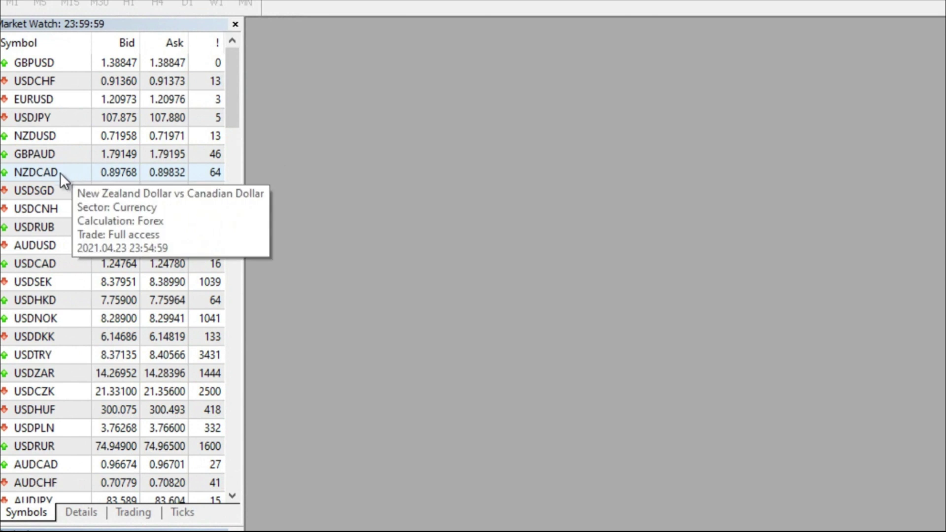
Load the predefined forex.all symbol set into Market Watch.
mouse_move(63, 178)
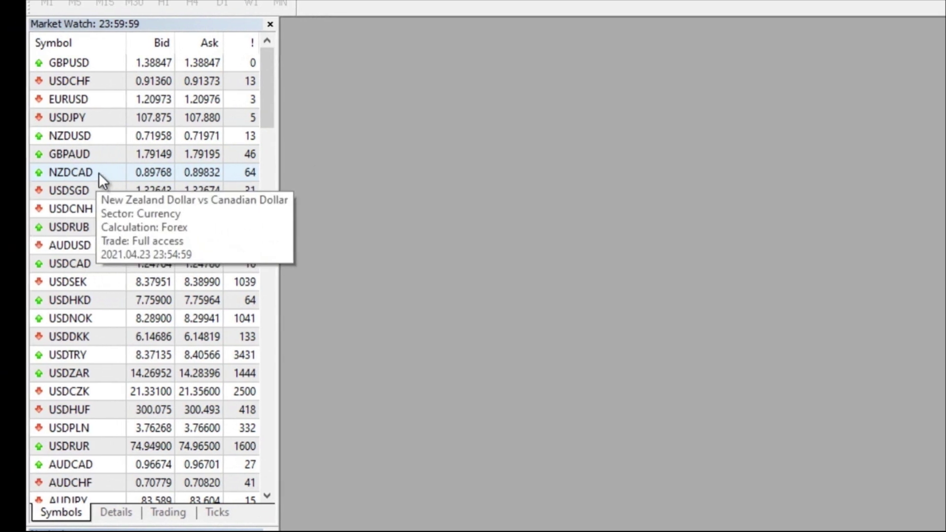
right_click(99, 174)
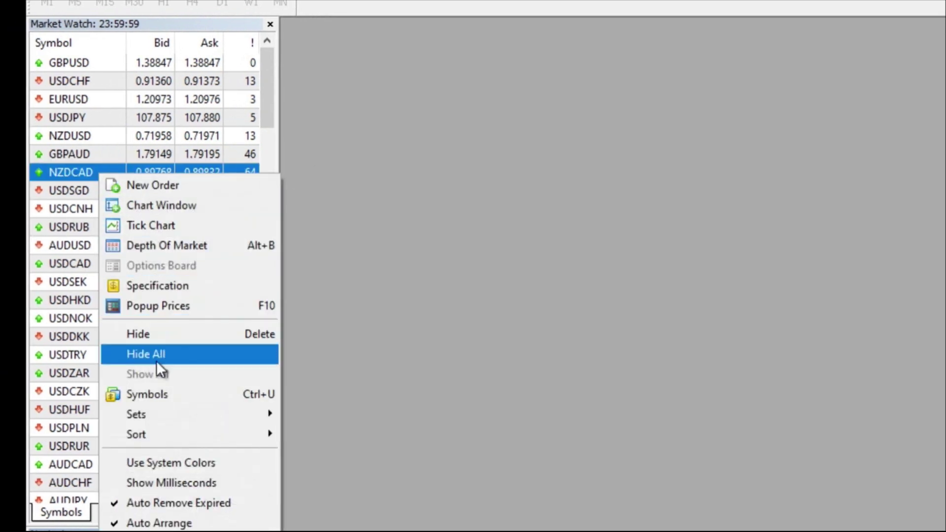
mouse_move(177, 418)
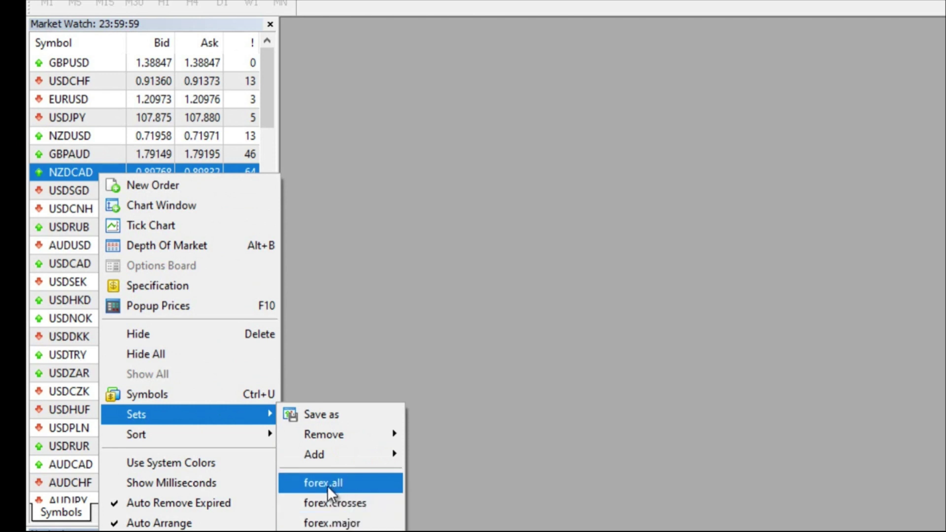
click(357, 483)
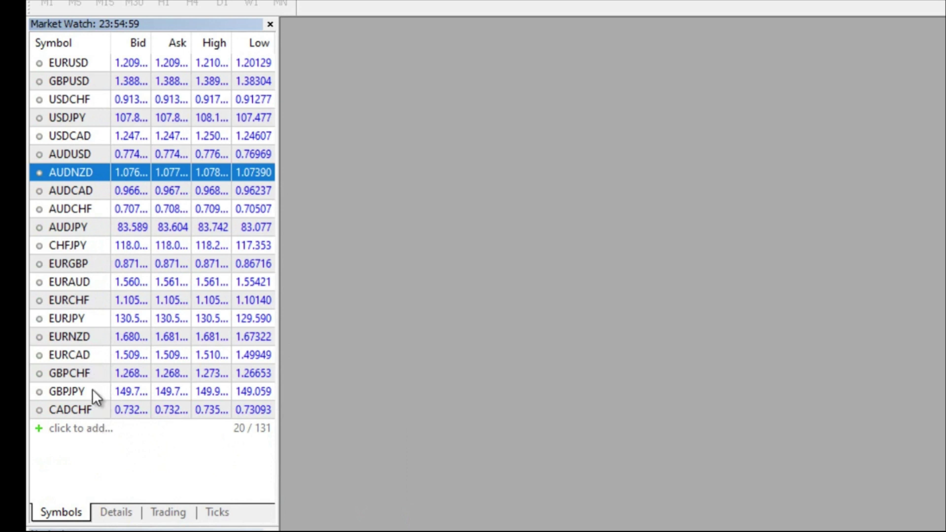
click(72, 430)
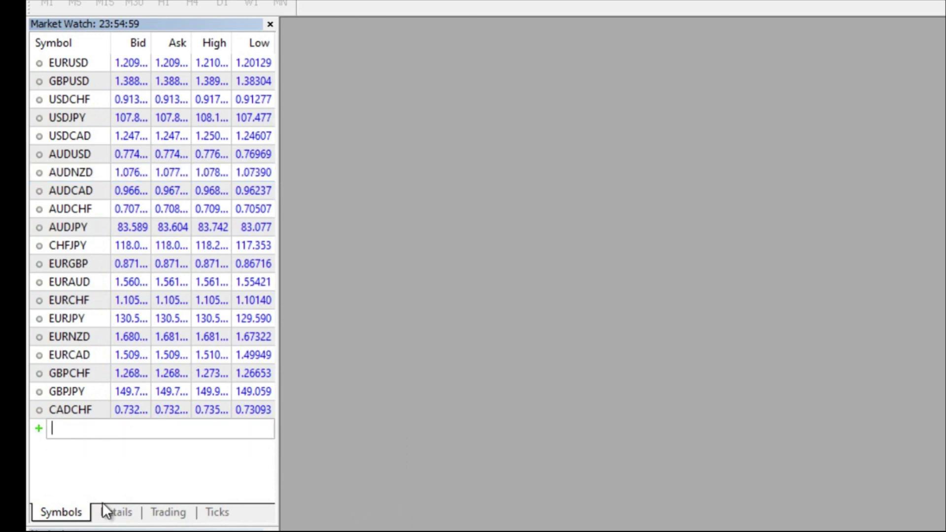
click(88, 461)
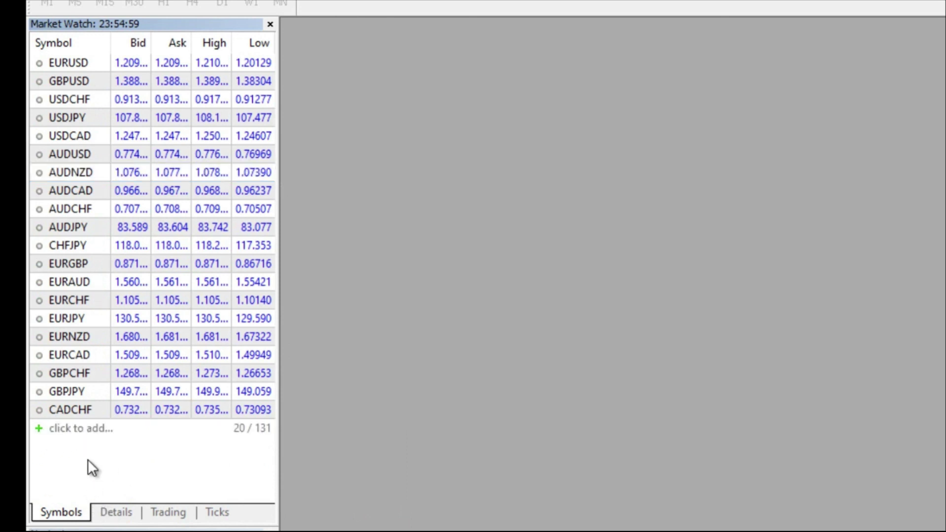
Hide all symbols in Market Watch and add the EURAUD pair to the emptied list.
right_click(78, 176)
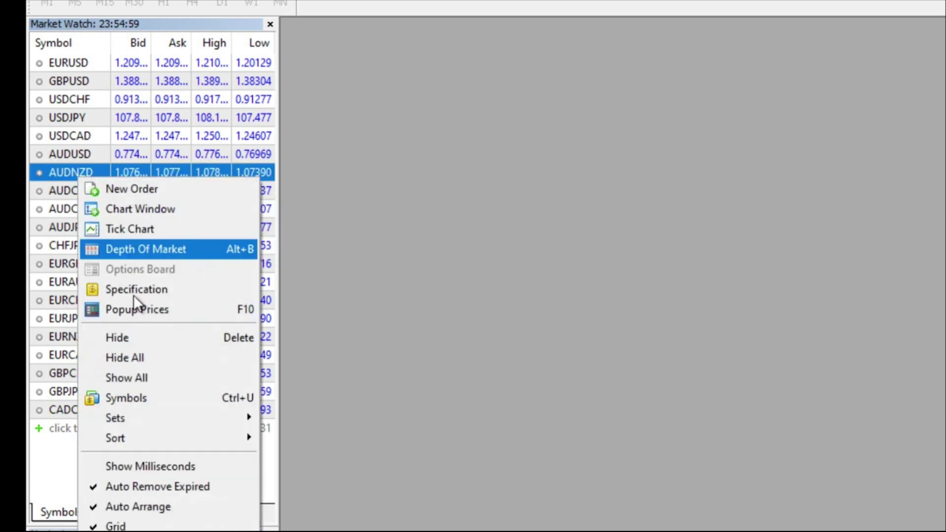
click(156, 358)
click(70, 64)
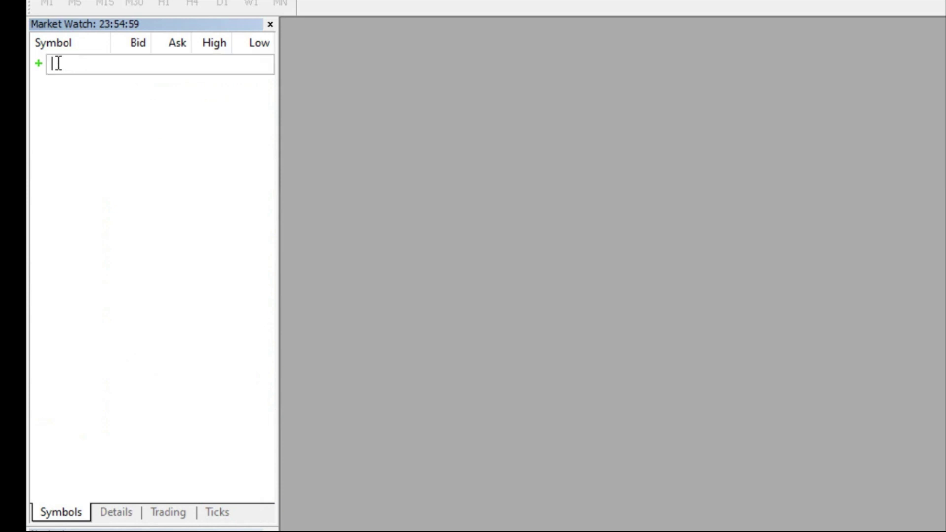
text(EUR)
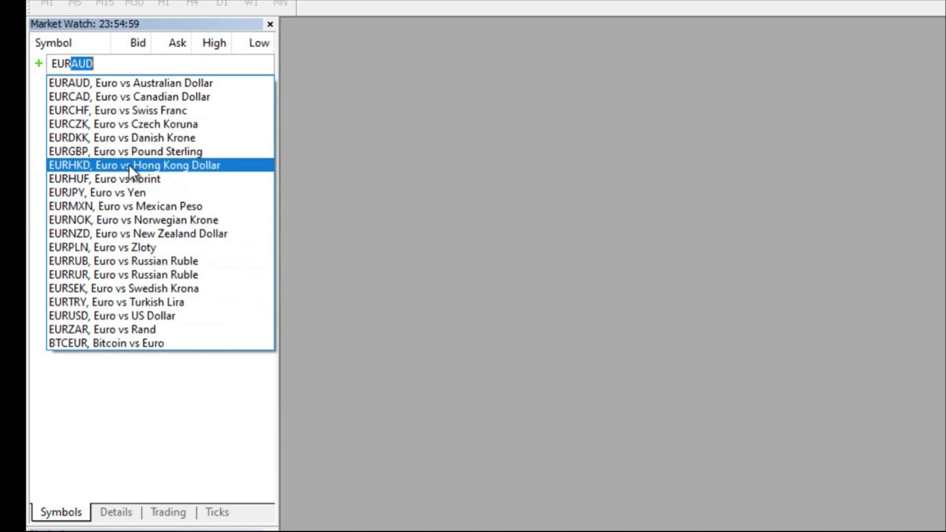
text(AUD)
key(Return)
Add the currency pairs GBPUSD, NZDJPY and EURCAD to the Market Watch list.
click(42, 81)
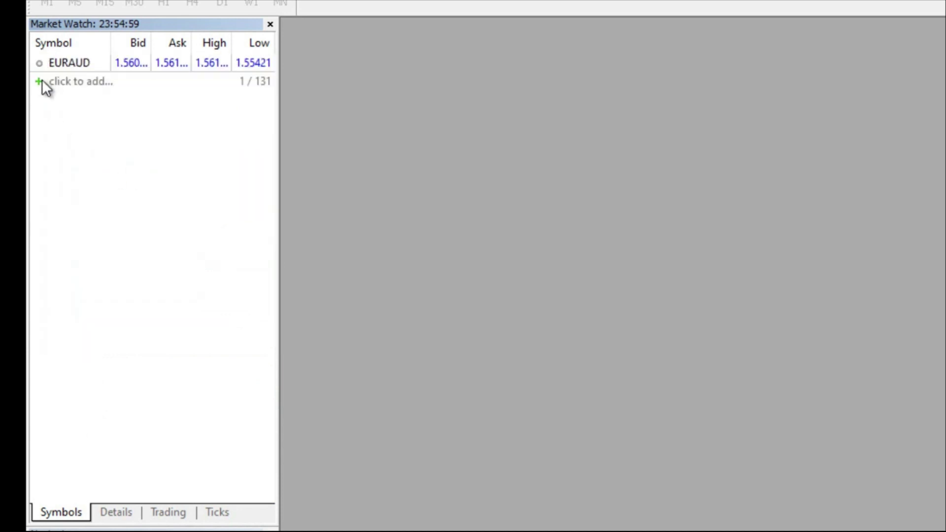
text(gbpusd)
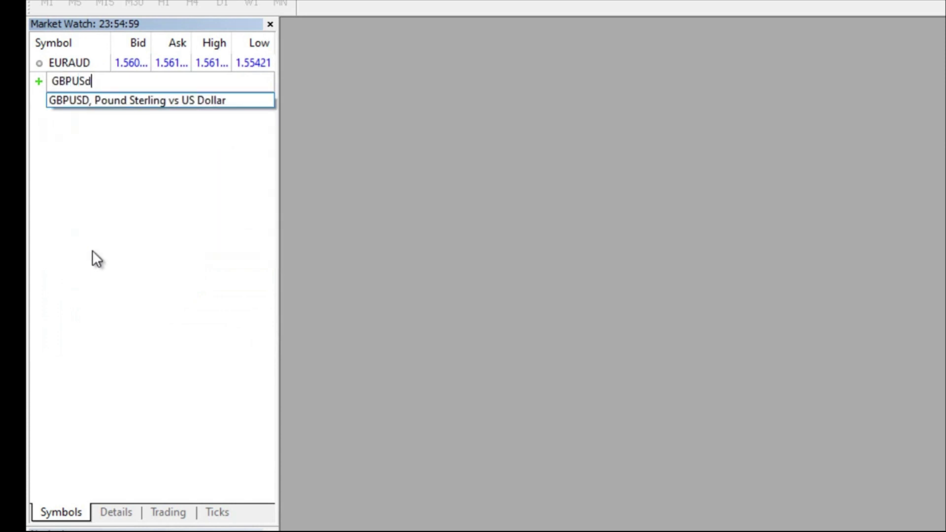
key(Return)
click(47, 107)
text(nzdjpy)
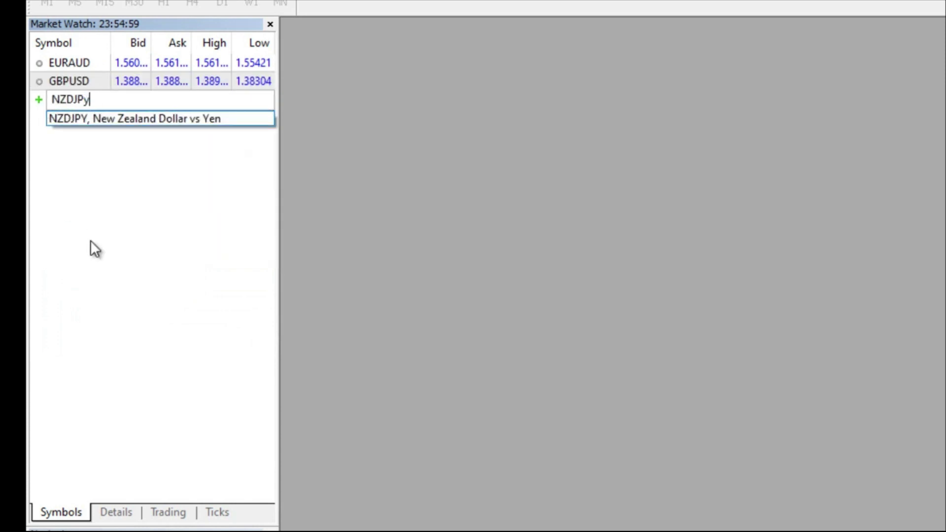
key(Return)
click(51, 123)
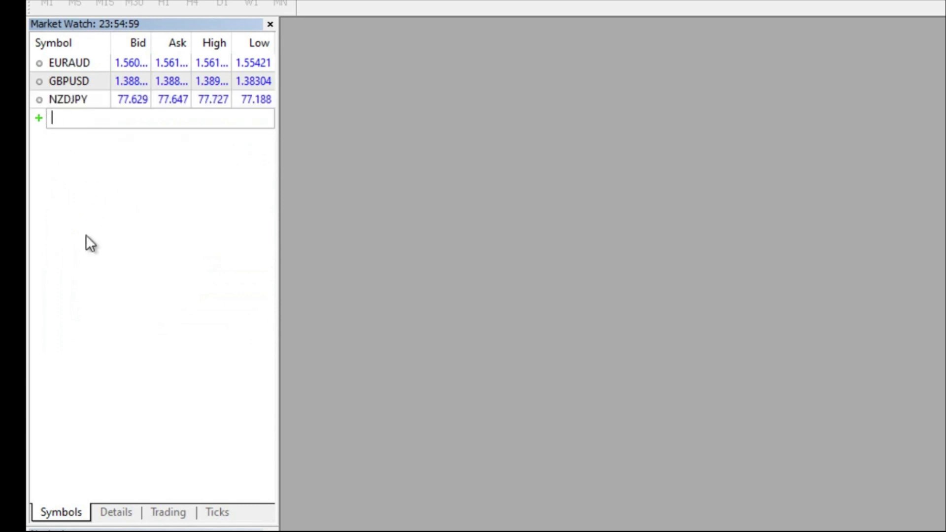
text(eurcad)
key(Return)
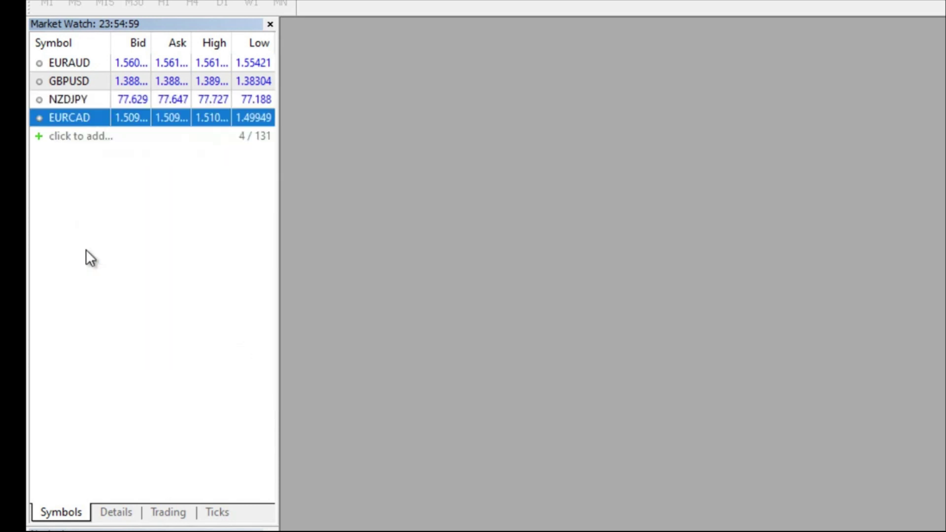
click(95, 276)
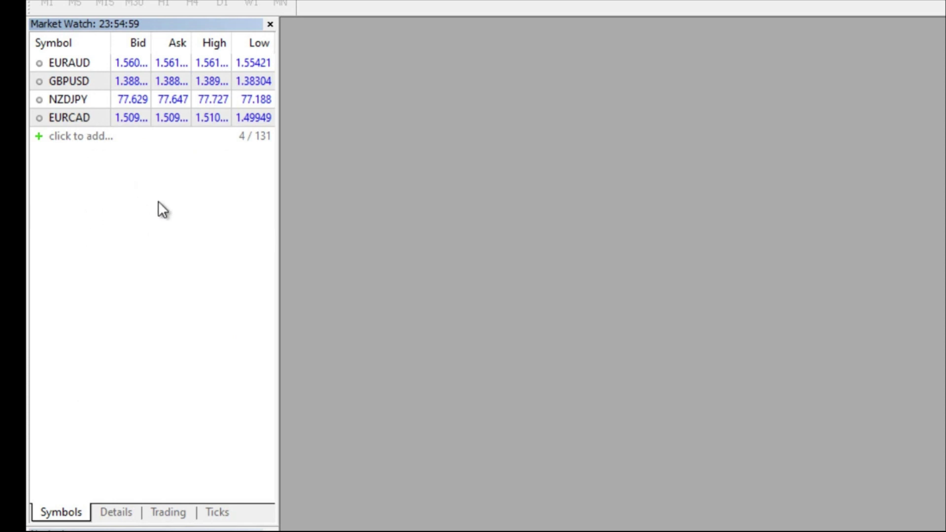
Replace the High/Low columns in Market Watch with the Spread column.
right_click(173, 46)
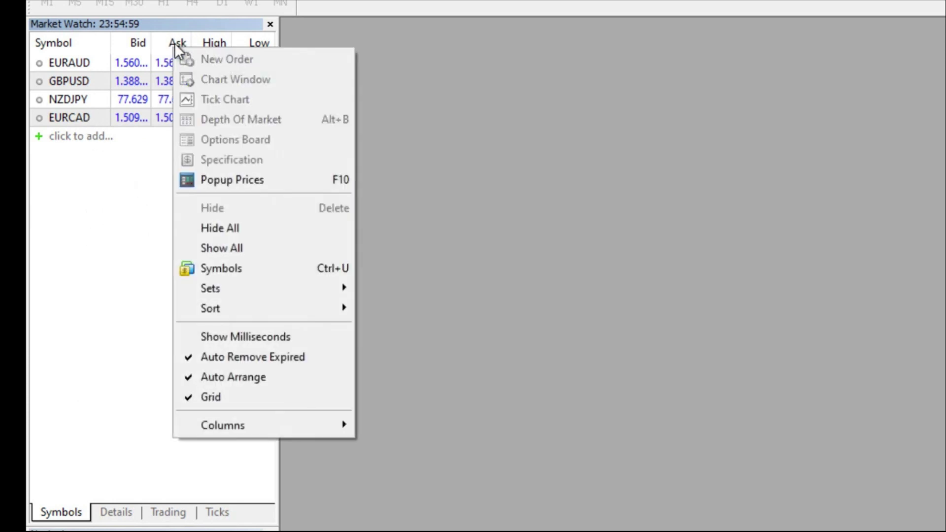
right_click(141, 74)
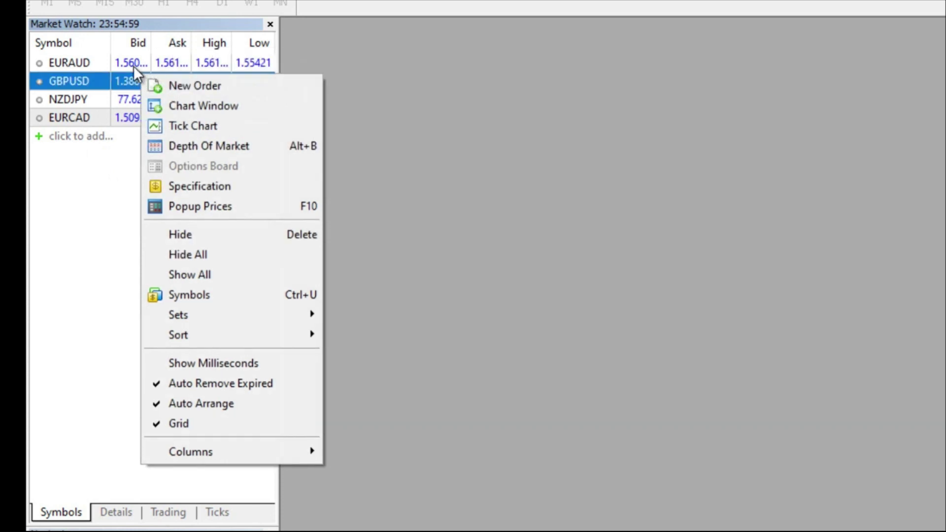
mouse_move(252, 451)
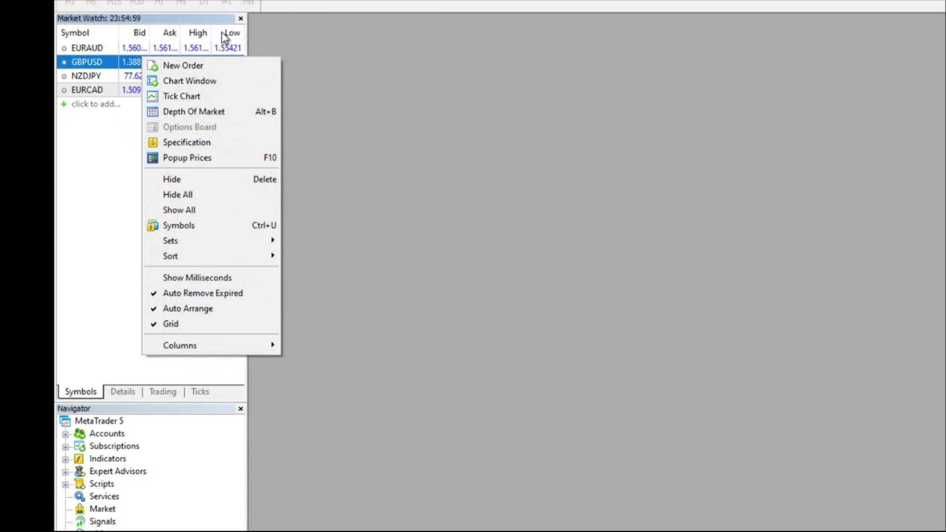
mouse_move(237, 351)
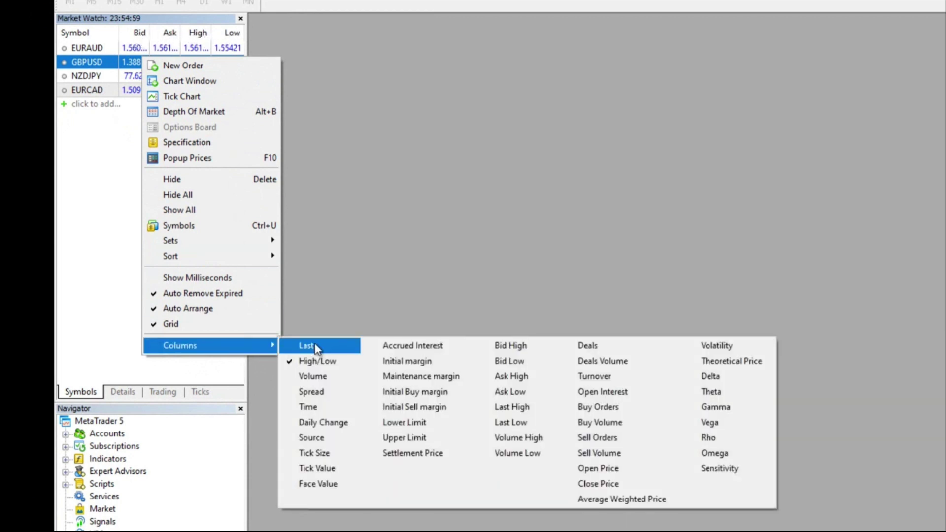
click(317, 362)
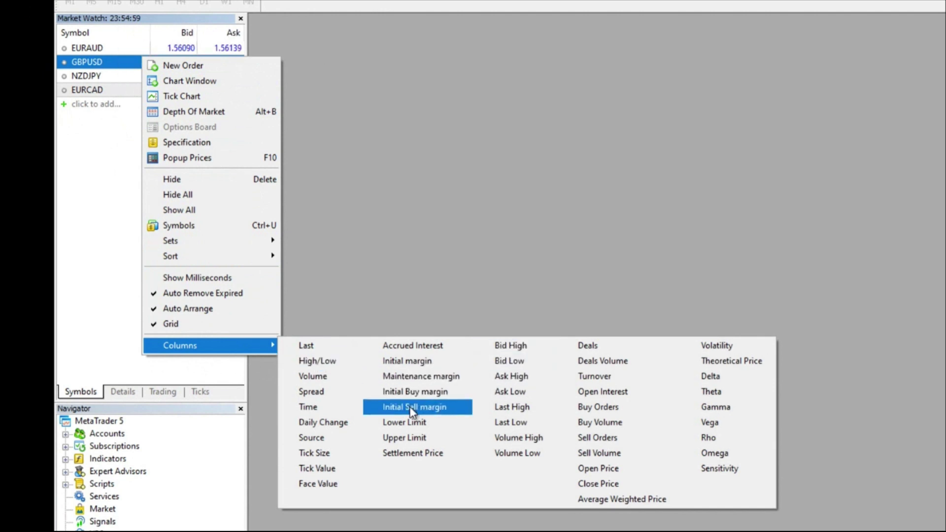
click(311, 393)
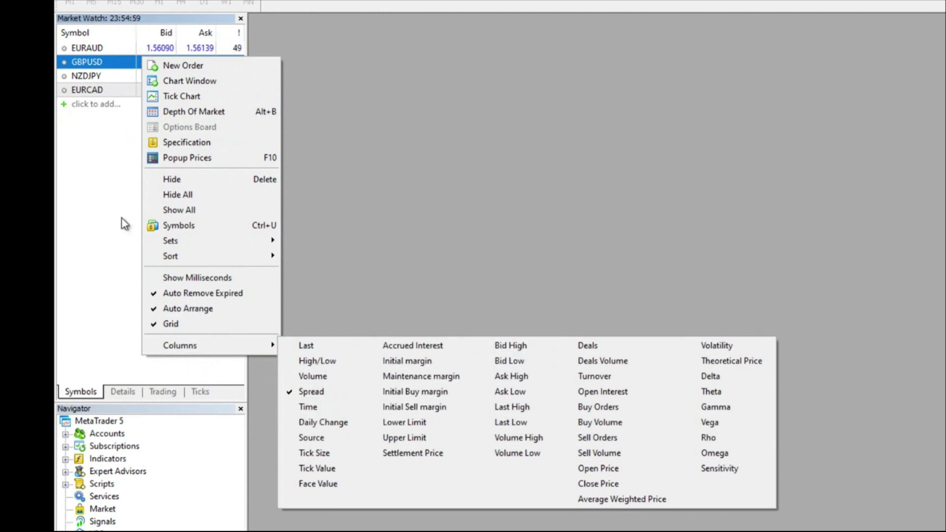
click(132, 238)
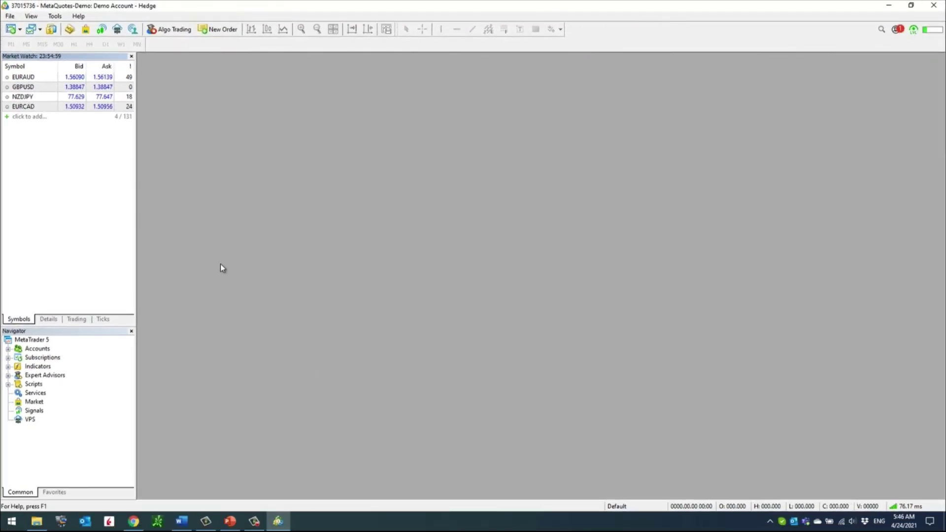
Show the Toolbox panel and enlarge its height.
click(31, 16)
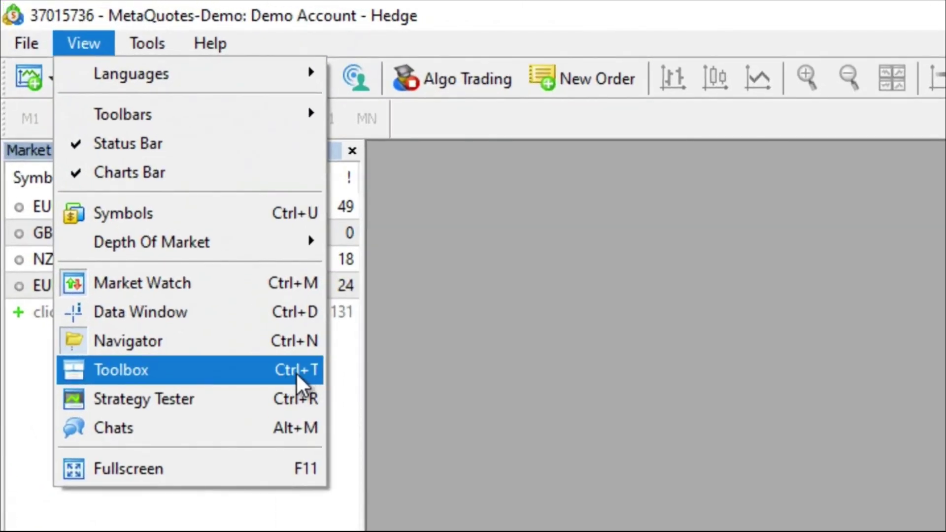
click(157, 377)
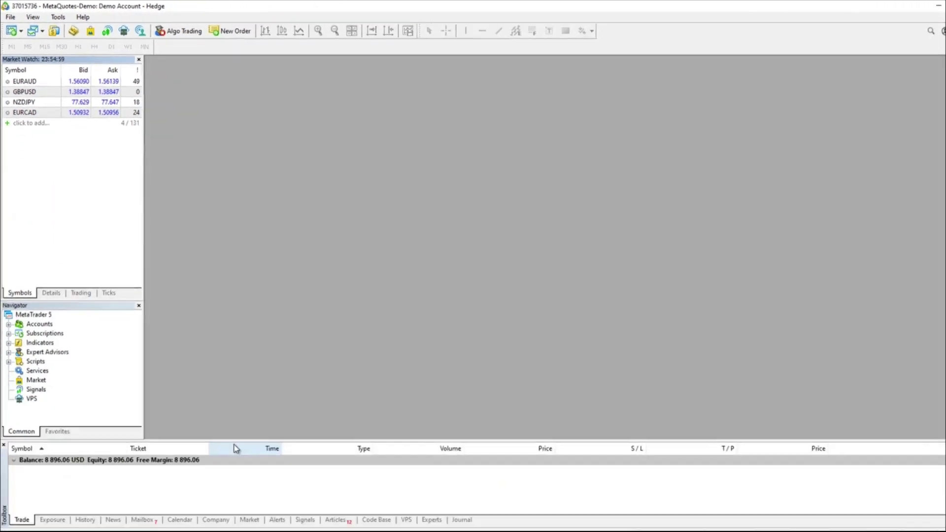
drag(217, 418, 216, 378)
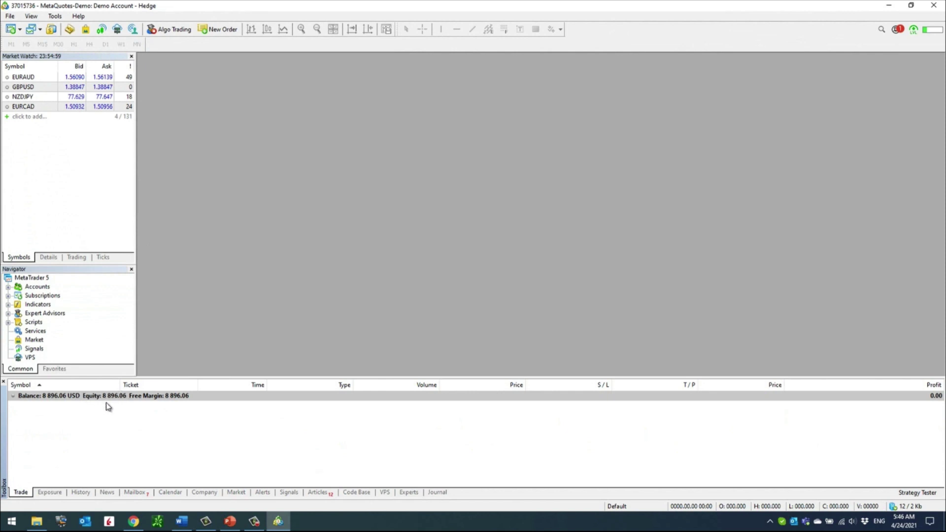
Review the account history and economic calendar in the Toolbox, and reduce the panel's height with its Trade page showing.
click(81, 492)
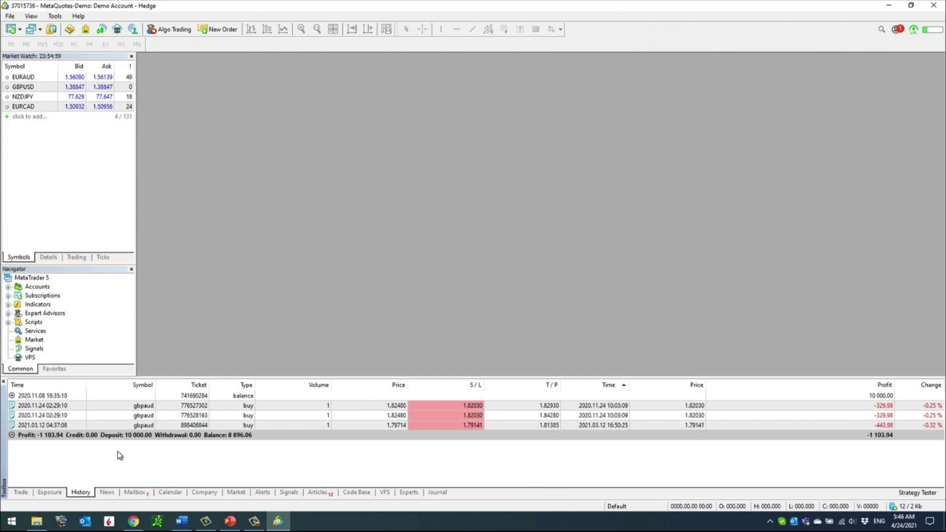
click(173, 493)
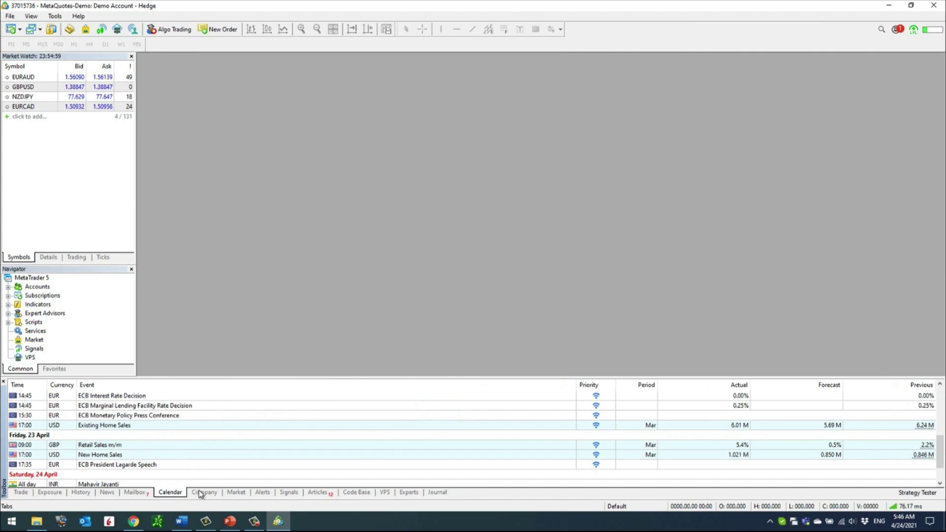
click(21, 493)
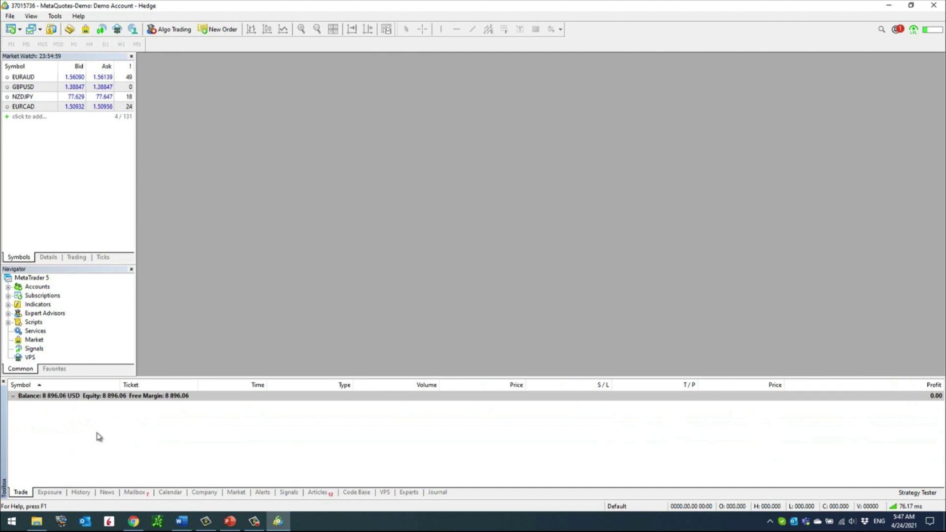
drag(166, 378, 173, 415)
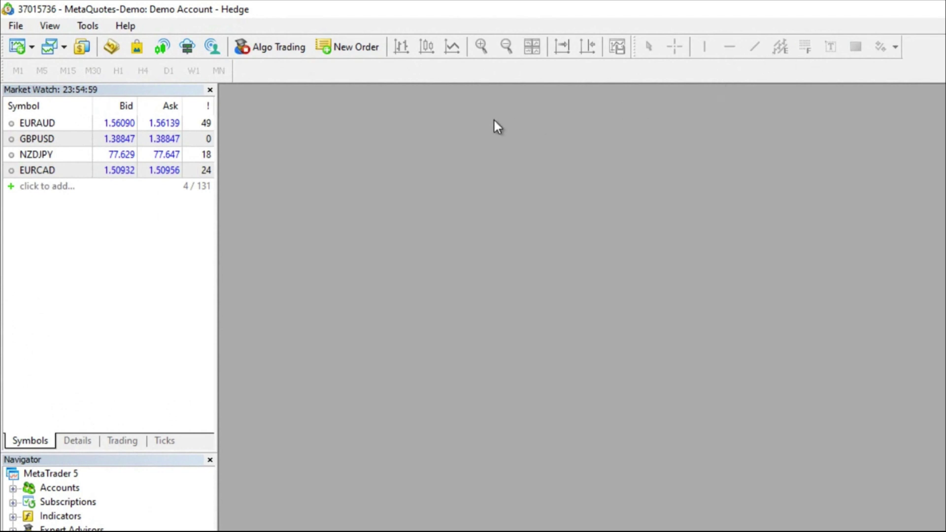
Check which toolbars are enabled for display.
click(54, 29)
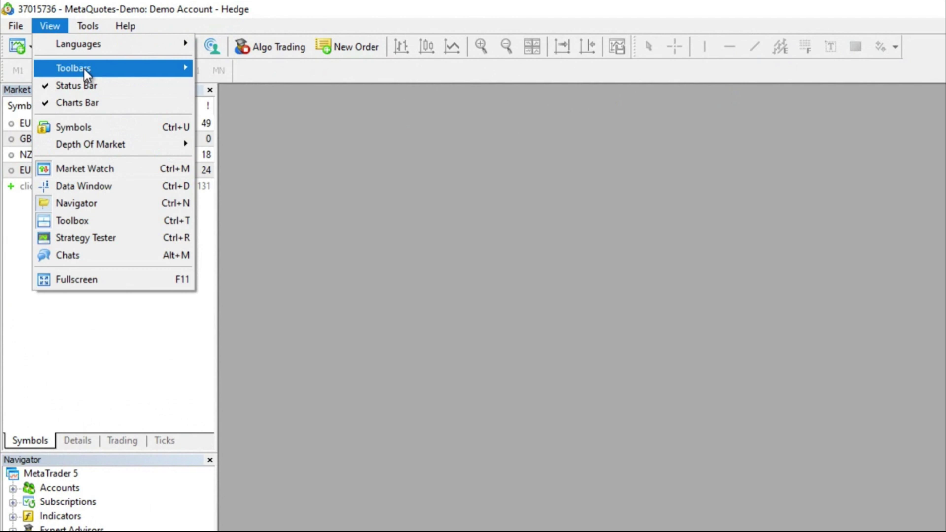
mouse_move(89, 74)
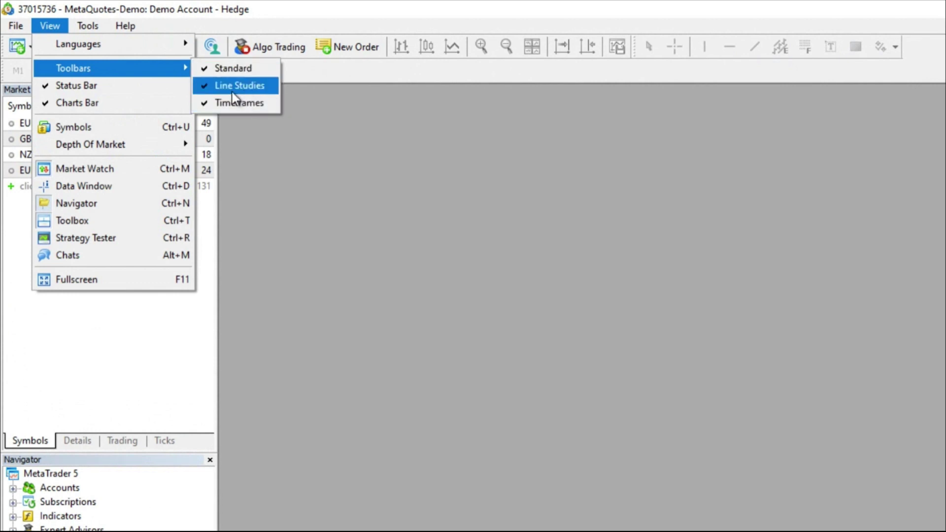
click(292, 102)
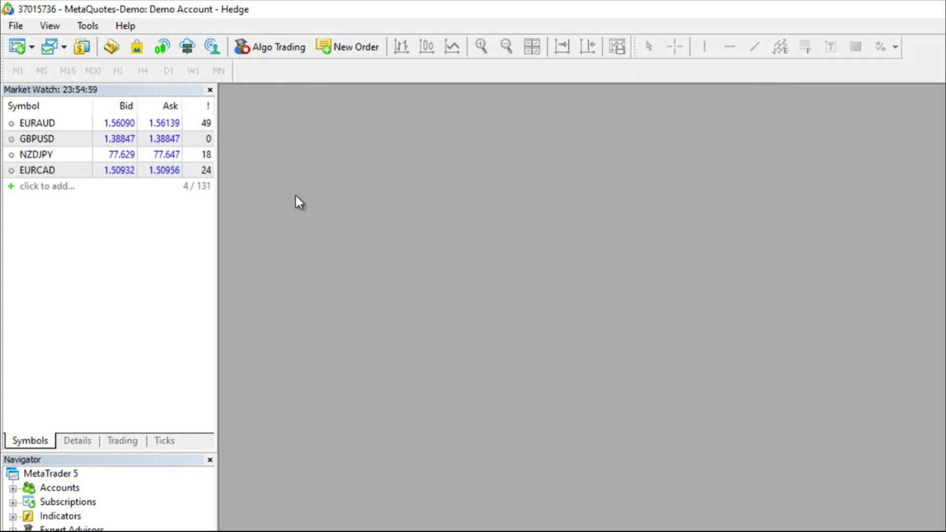
Open a EURAUD chart from Market Watch and maximize it in the chart area.
click(37, 128)
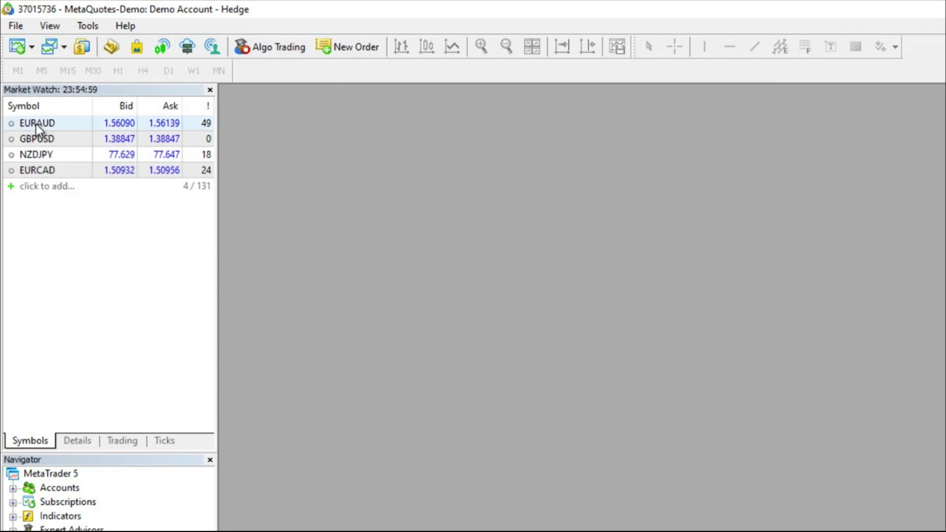
drag(36, 124, 477, 247)
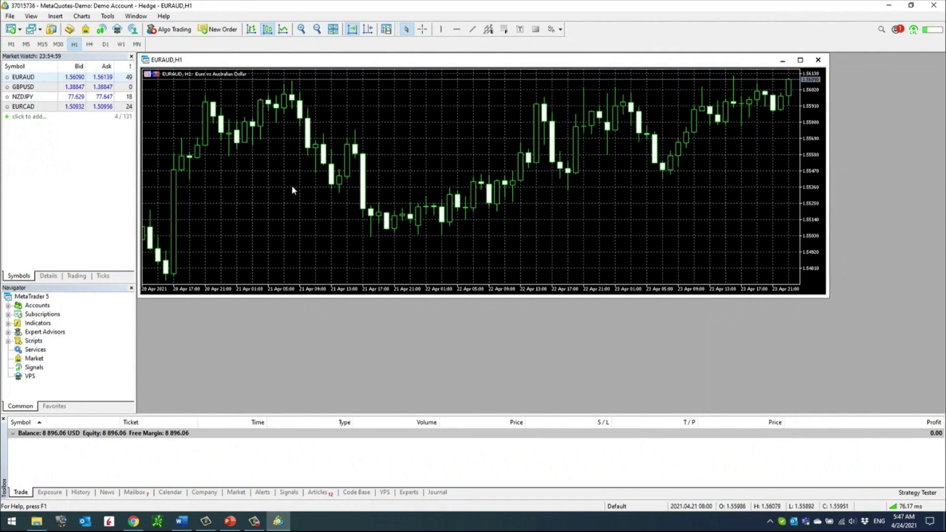
double_click(418, 60)
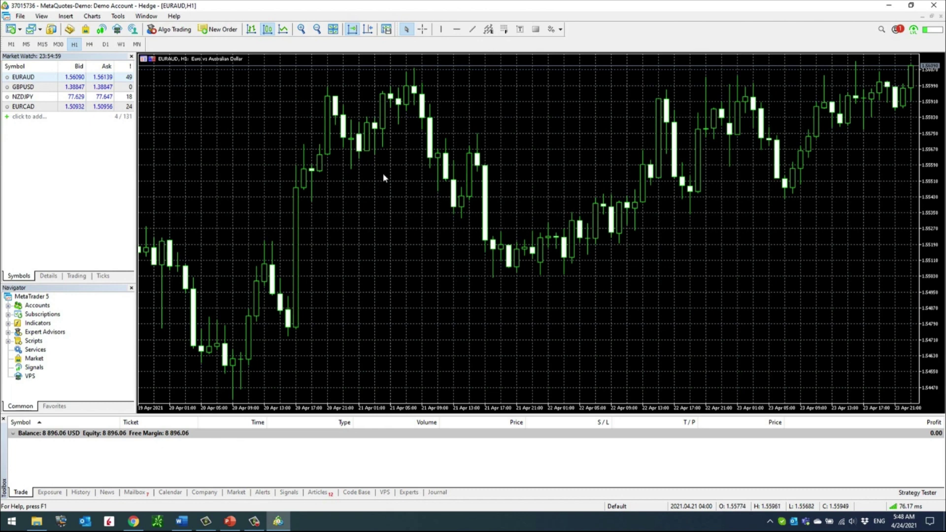
Apply the Color on White scheme in the EURAUD chart's properties and set the grid color to None.
right_click(383, 173)
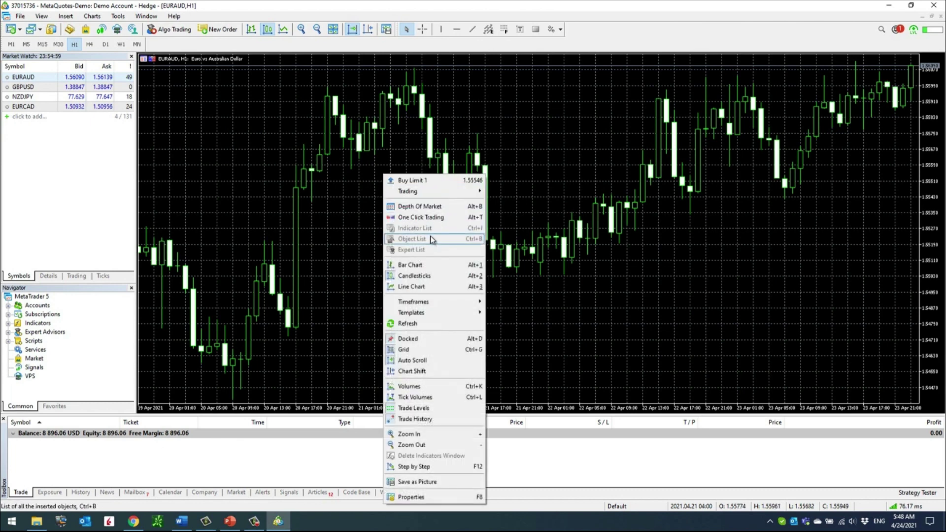
click(453, 498)
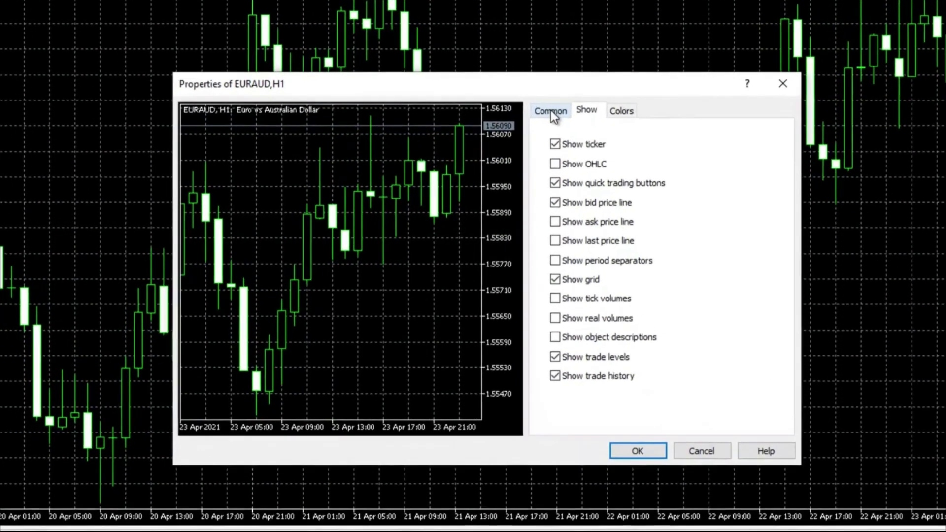
click(512, 155)
click(622, 86)
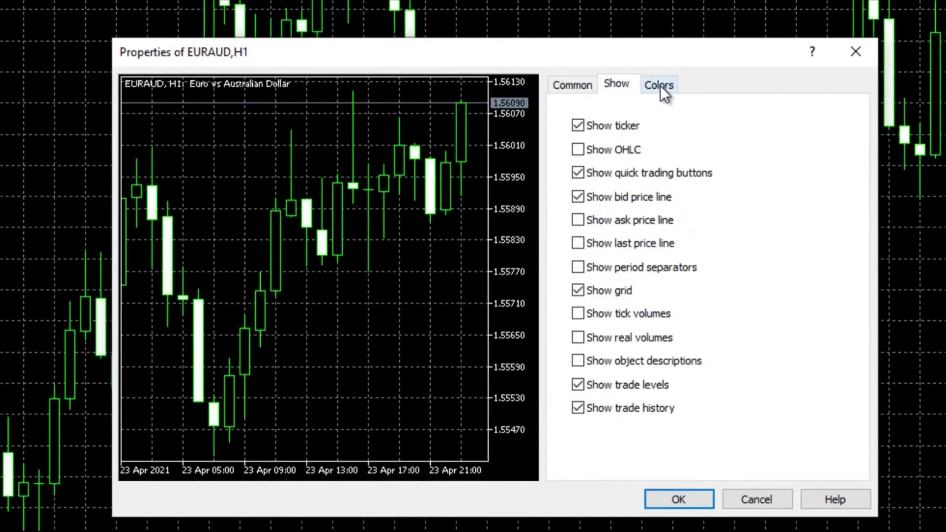
click(661, 85)
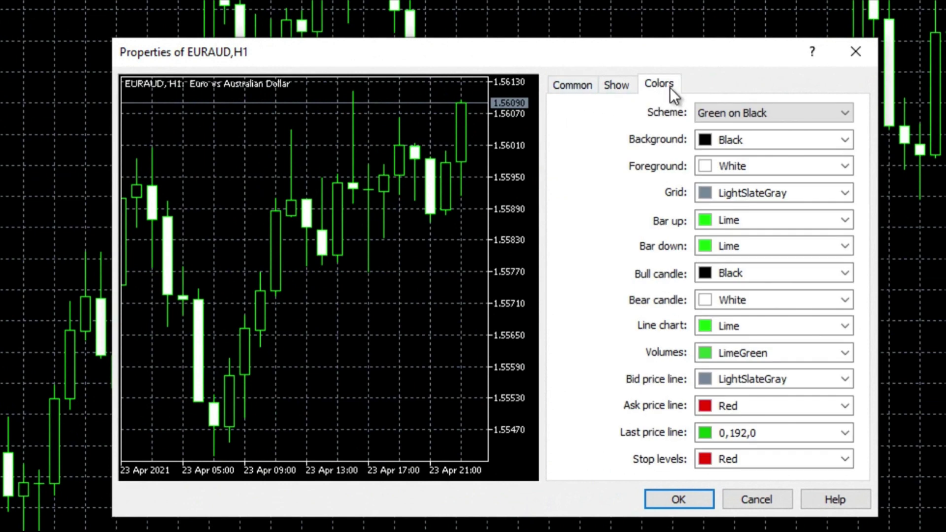
click(806, 116)
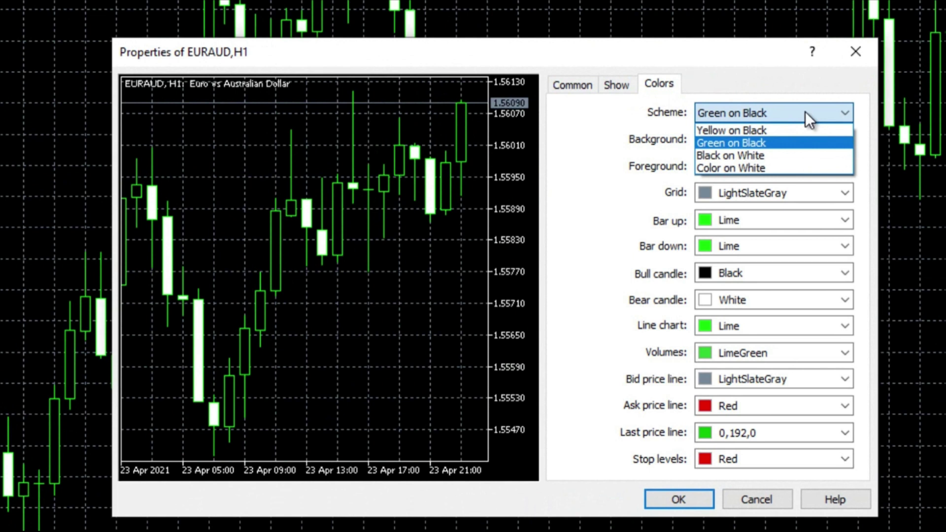
click(767, 168)
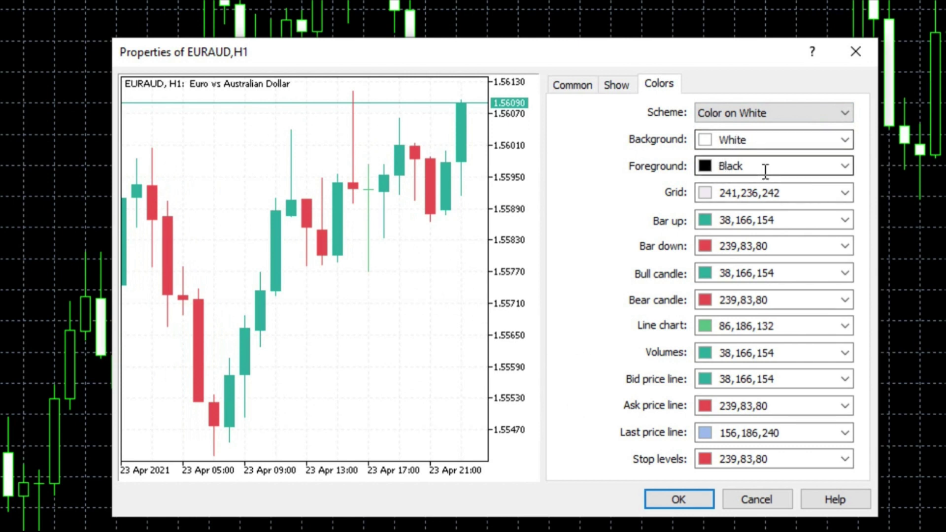
click(848, 190)
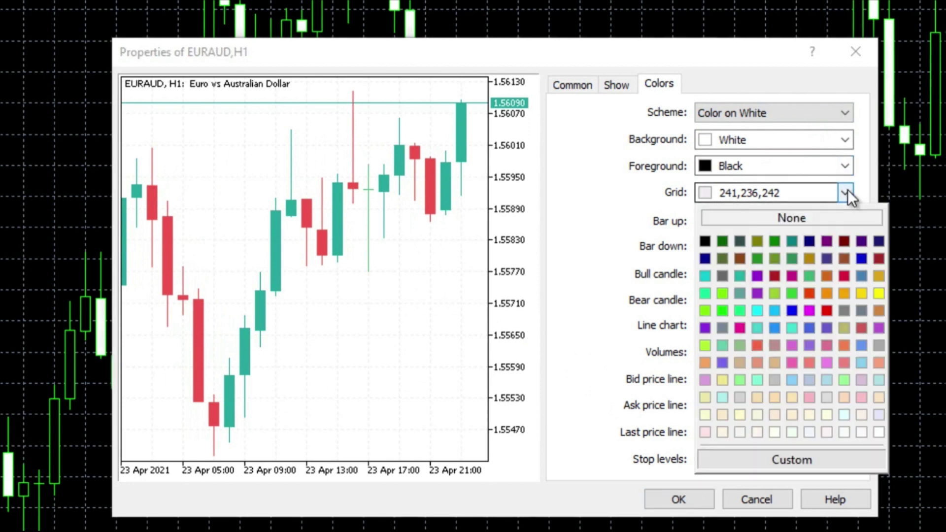
click(785, 218)
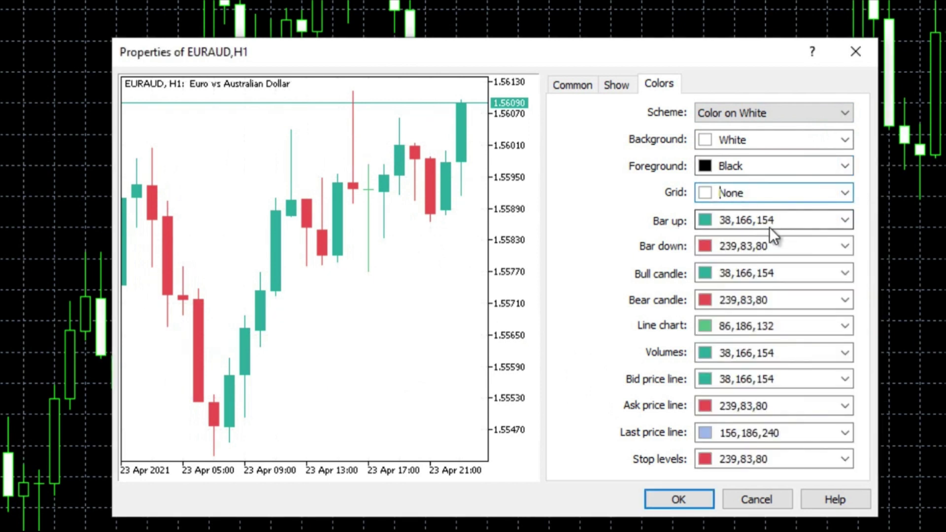
Set the bar up and bull candle colors to DarkGreen, and the bar down and bear candle colors to Red.
click(846, 219)
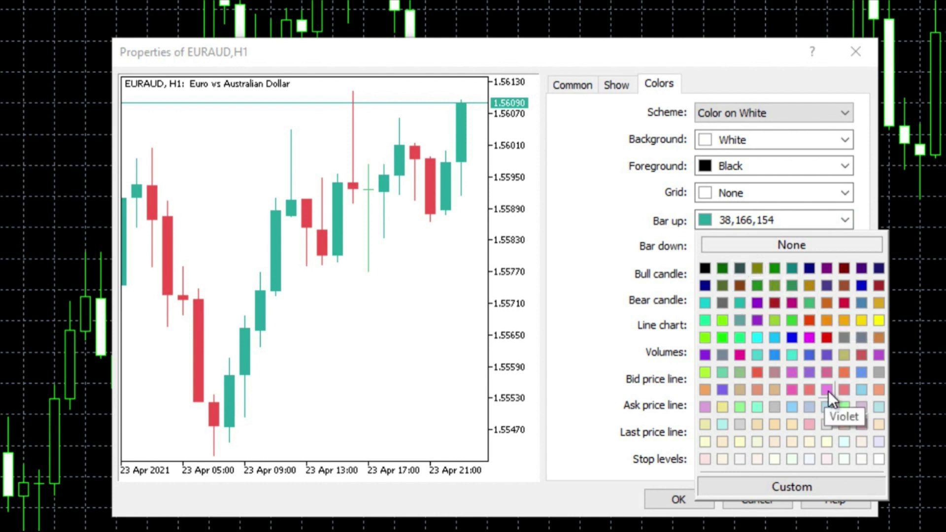
click(724, 269)
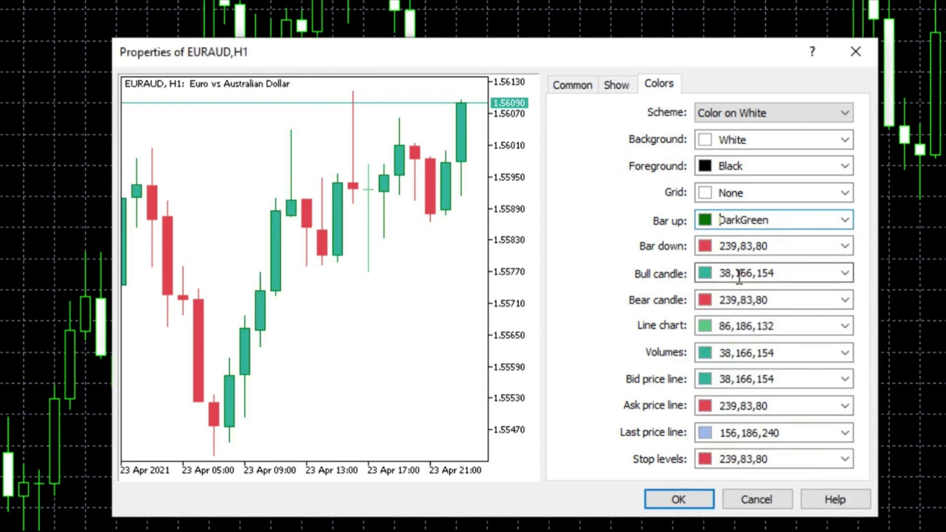
click(846, 246)
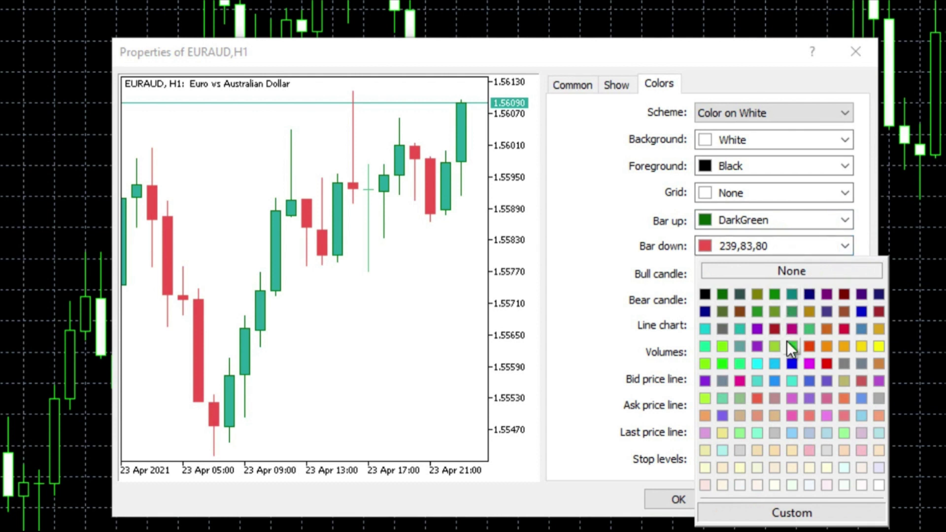
click(826, 365)
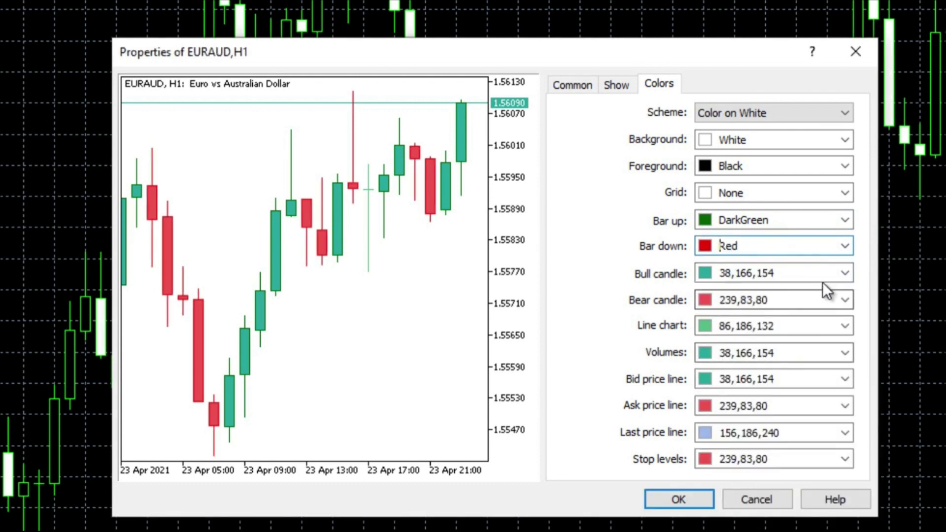
click(845, 273)
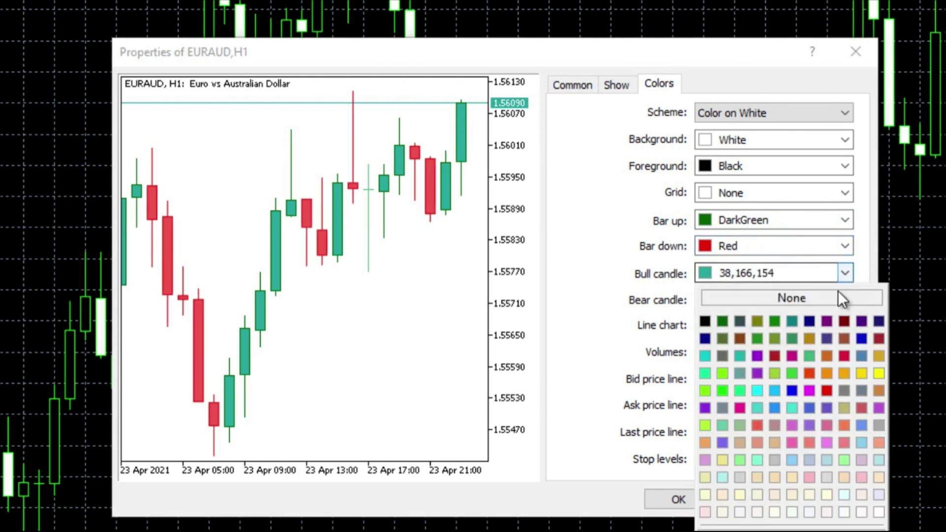
click(724, 321)
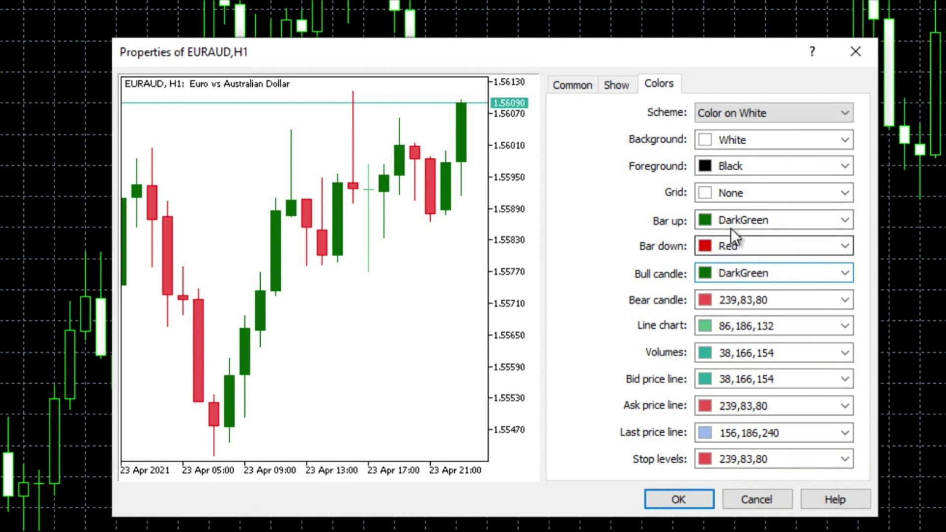
click(845, 300)
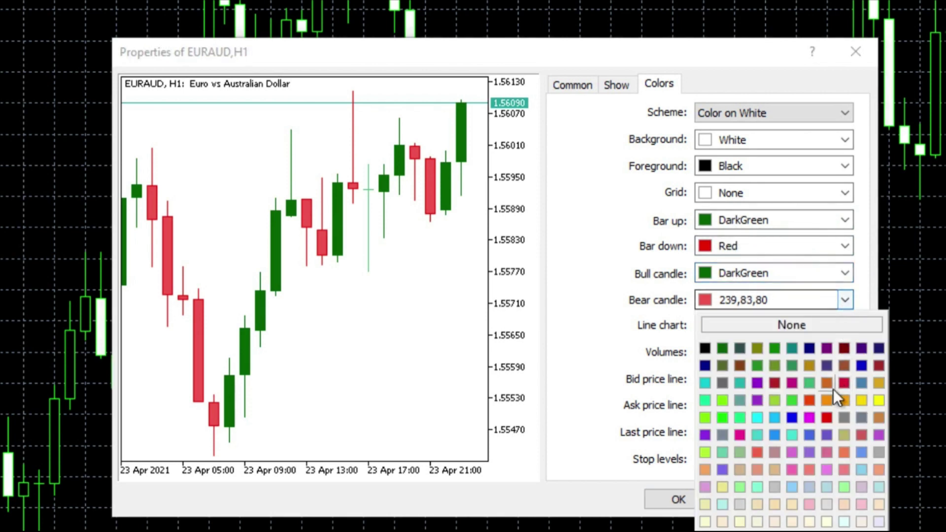
click(828, 418)
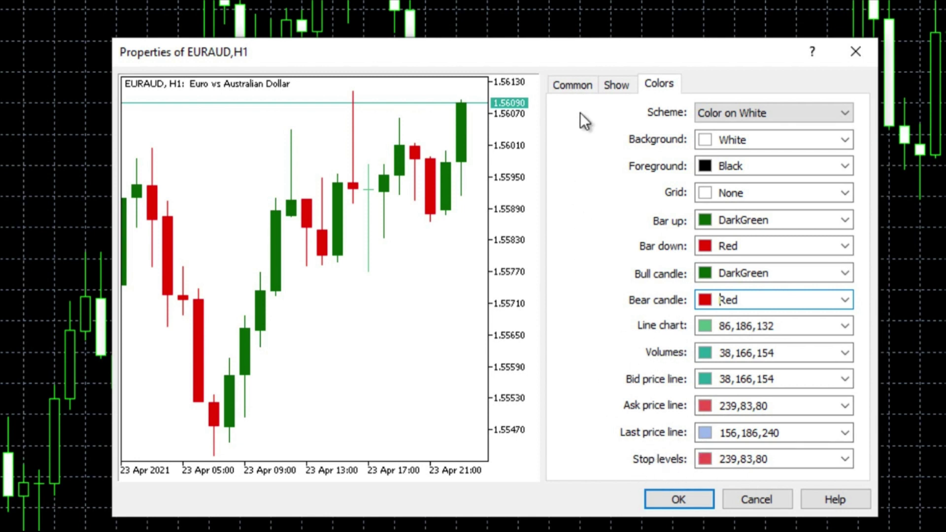
Turn off the bid price line and apply the EURAUD chart's properties.
click(580, 82)
click(622, 83)
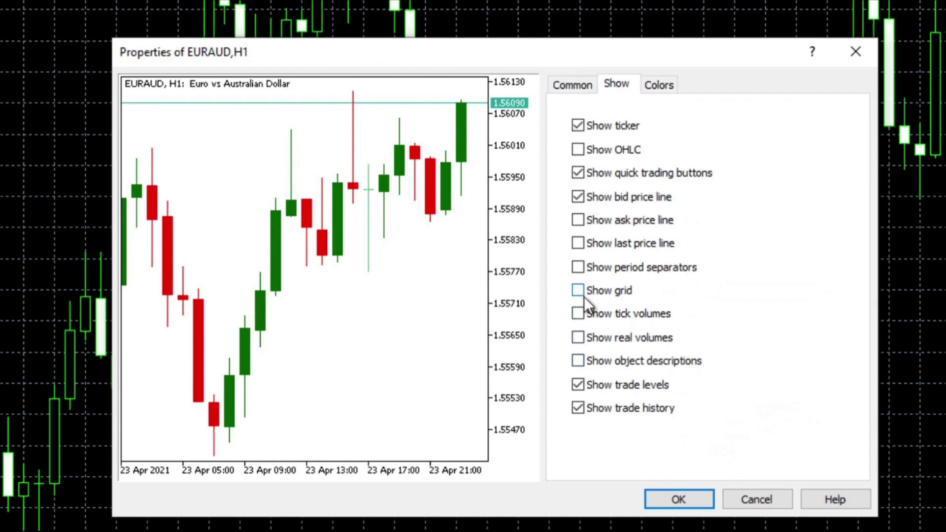
click(578, 197)
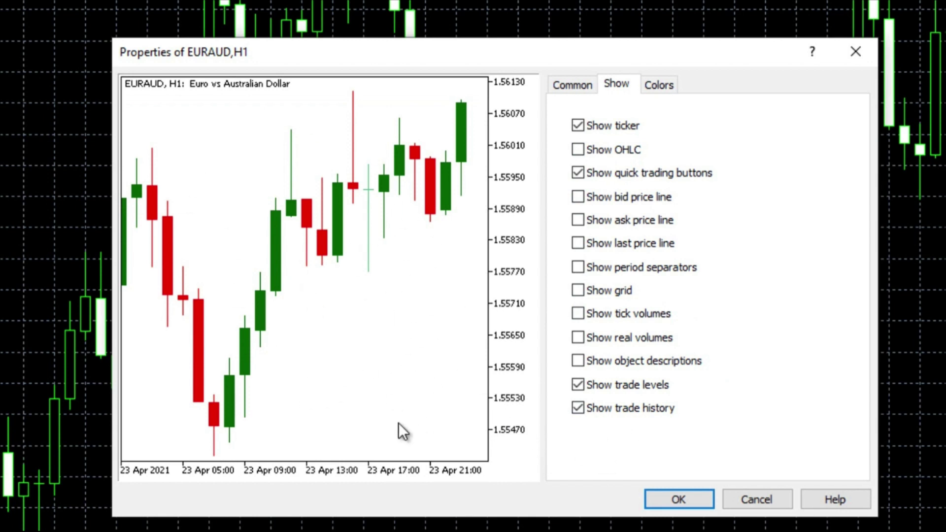
click(679, 499)
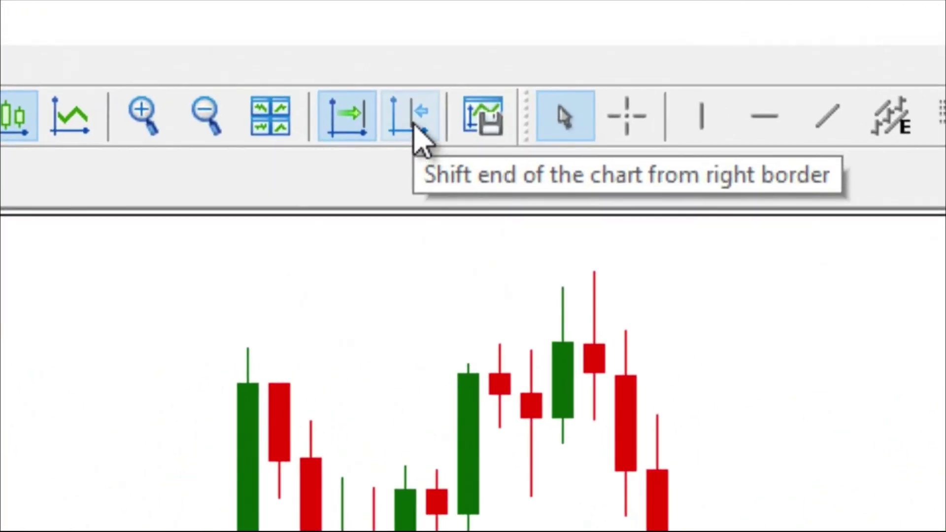
Shift the end of the EURAUD chart away from its right border and zoom the chart out one level.
click(414, 127)
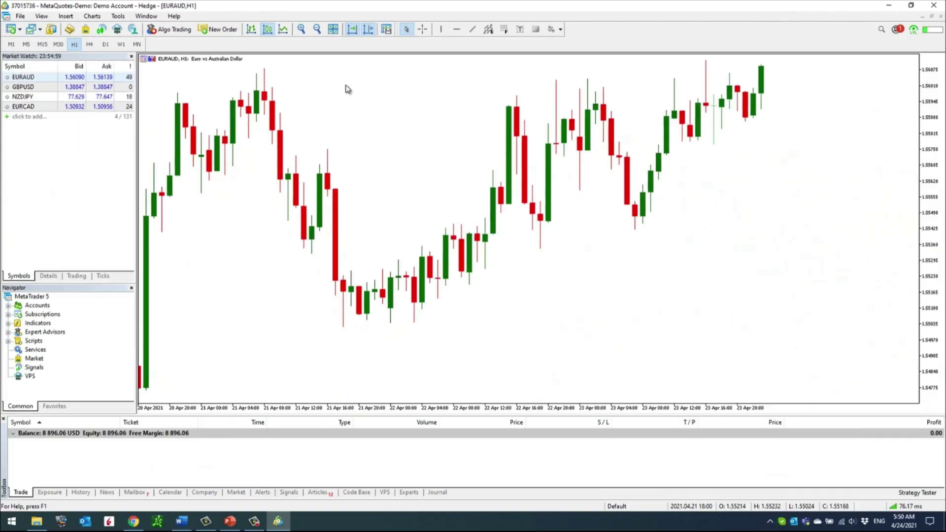
key(minus)
key(minus)
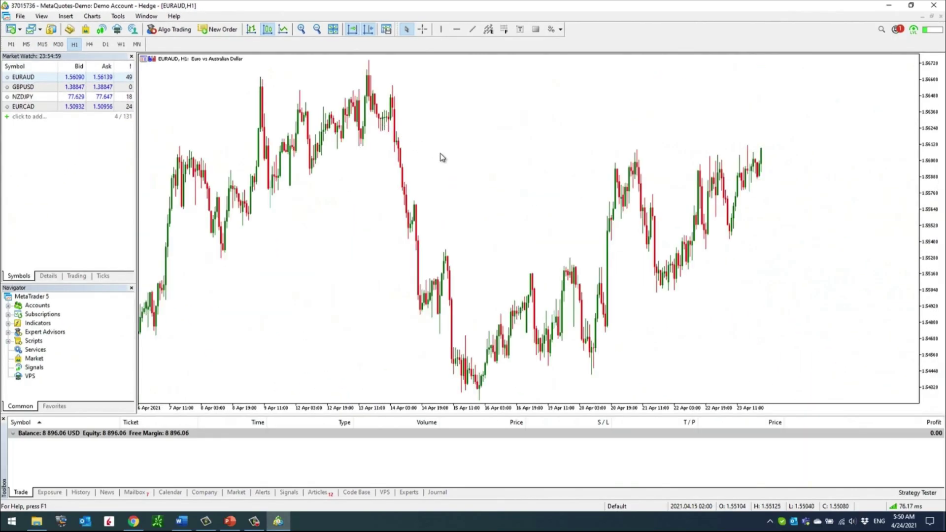
key(plus)
key(plus)
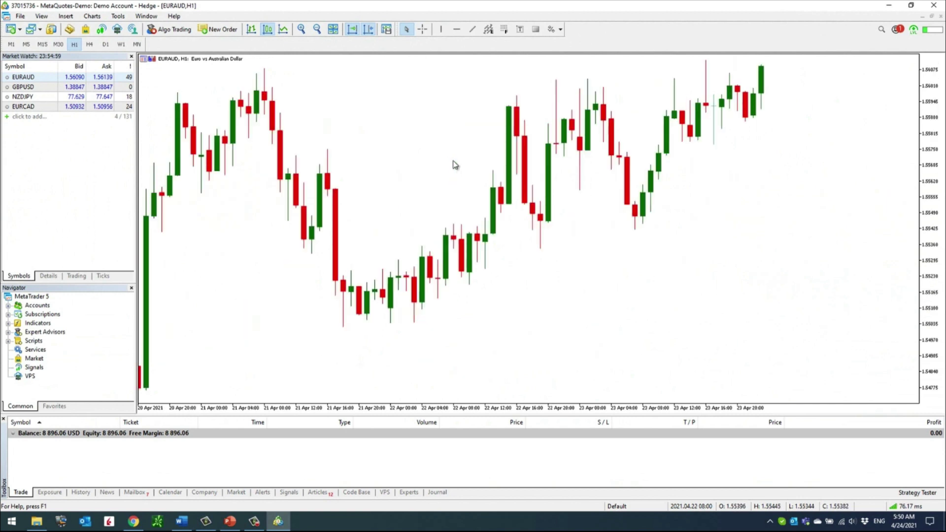
key(minus)
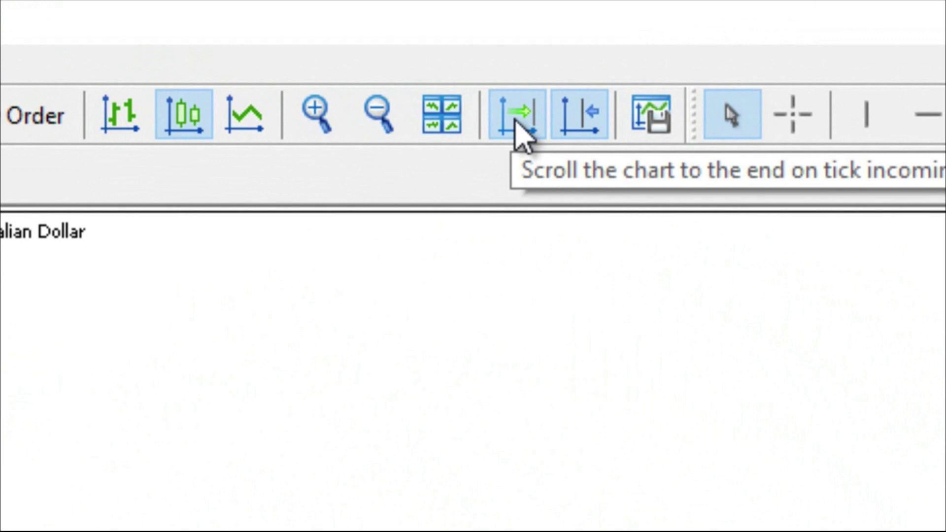
Scroll the EURAUD chart back through its price history to late March and early April 2021.
click(520, 126)
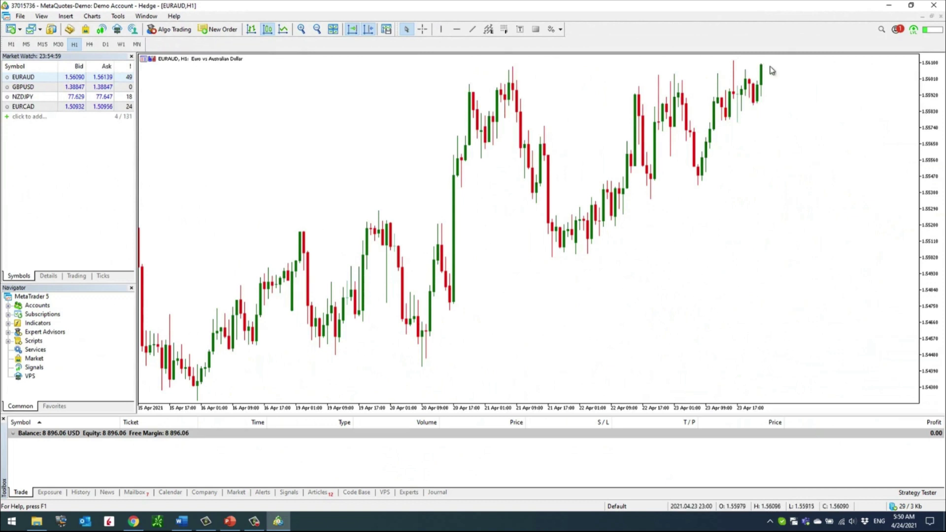
drag(313, 186, 634, 165)
drag(207, 209, 392, 209)
drag(331, 217, 779, 204)
drag(287, 205, 769, 187)
drag(252, 182, 518, 162)
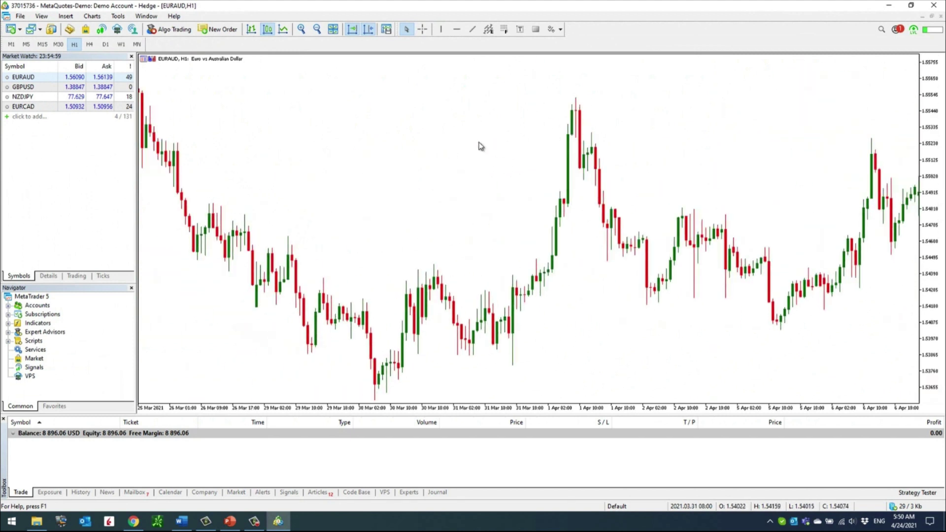
Browse the EURAUD chart's April 2021 price history and return to the latest candles.
key(End)
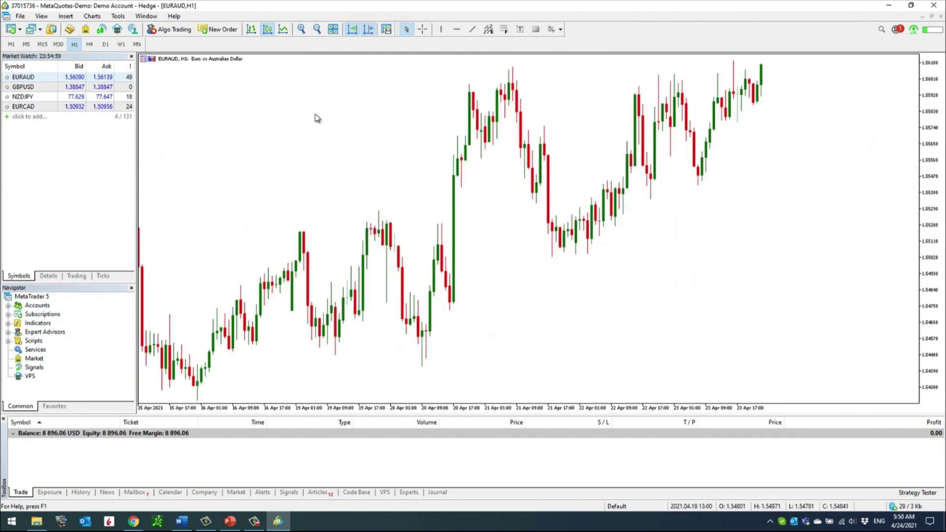
drag(232, 146, 598, 138)
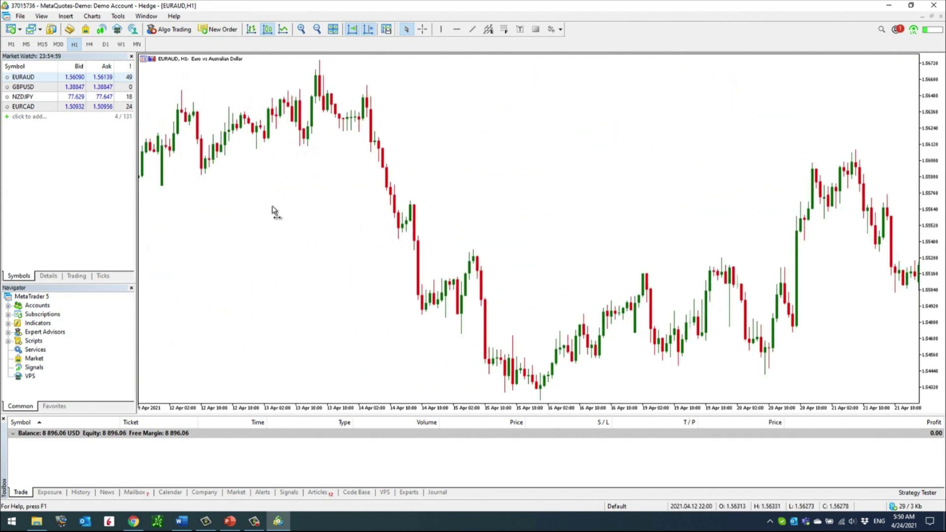
drag(275, 209, 674, 198)
drag(258, 134, 598, 134)
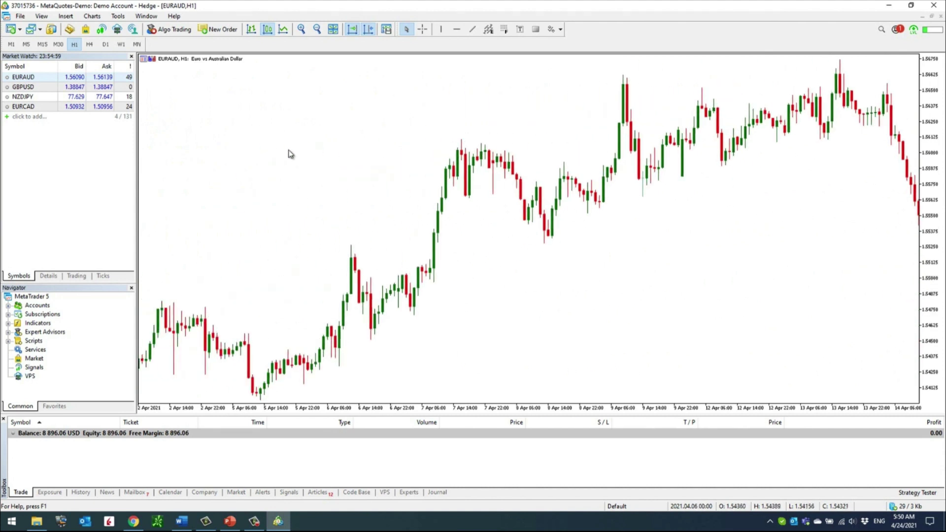
mouse_move(289, 153)
mouse_down()
mouse_move(398, 159)
mouse_move(414, 148)
mouse_move(530, 135)
mouse_move(401, 146)
mouse_move(494, 138)
mouse_up()
key(End)
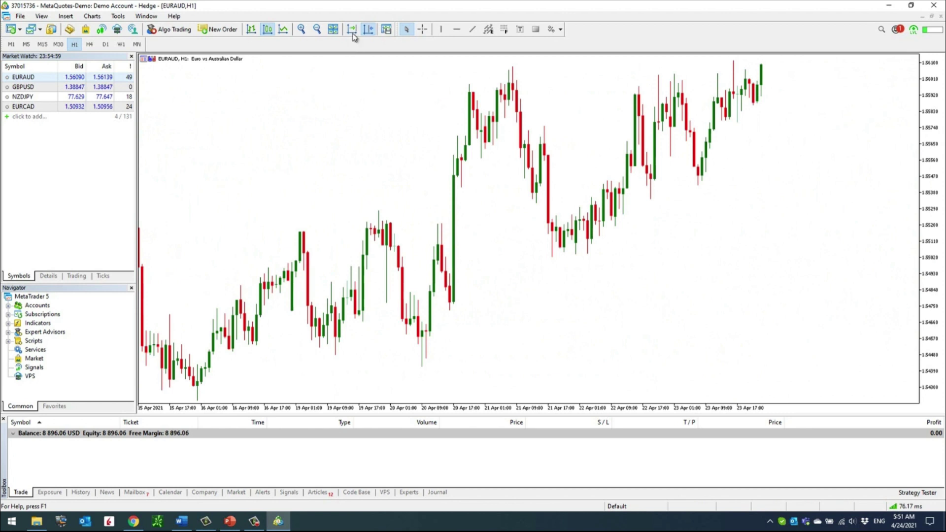
drag(310, 105, 359, 117)
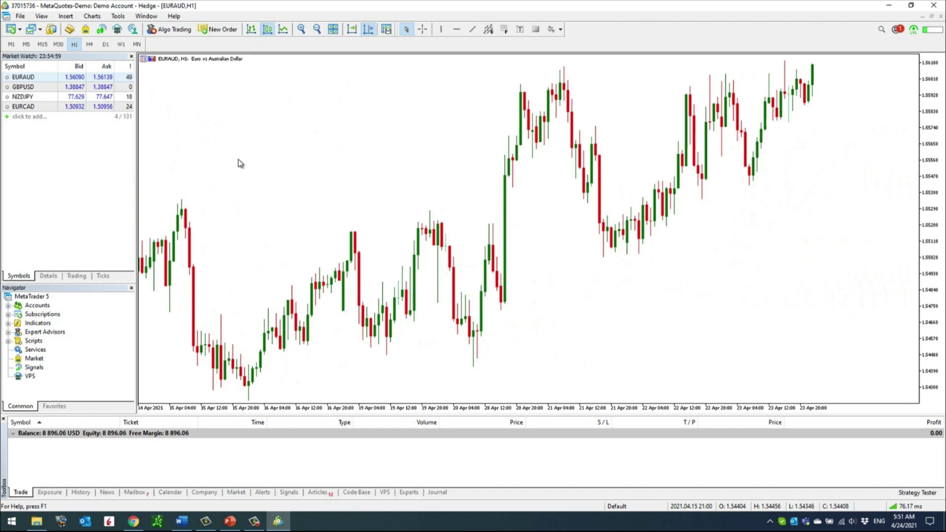
Load GBPUSD from Market Watch into the existing chart, and open EURAUD in a new chart window.
mouse_move(24, 91)
click(24, 90)
drag(153, 85, 295, 125)
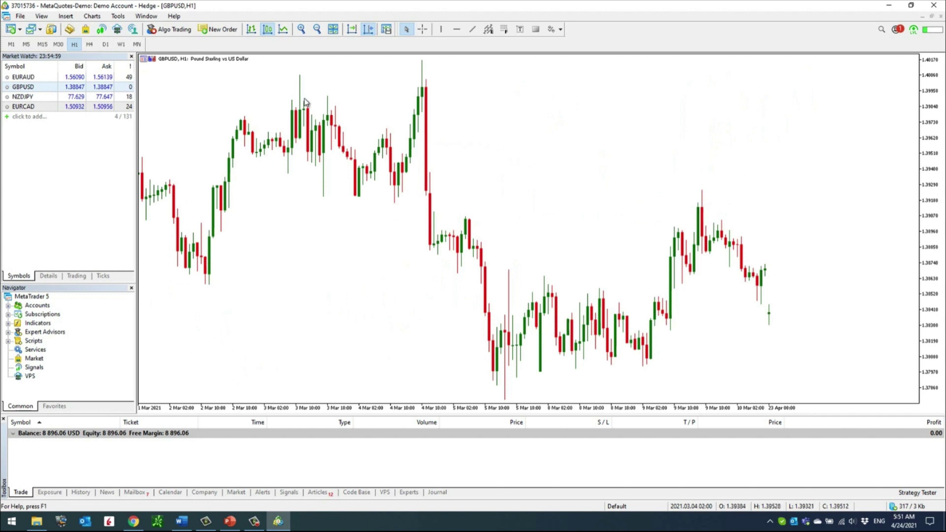
right_click(30, 77)
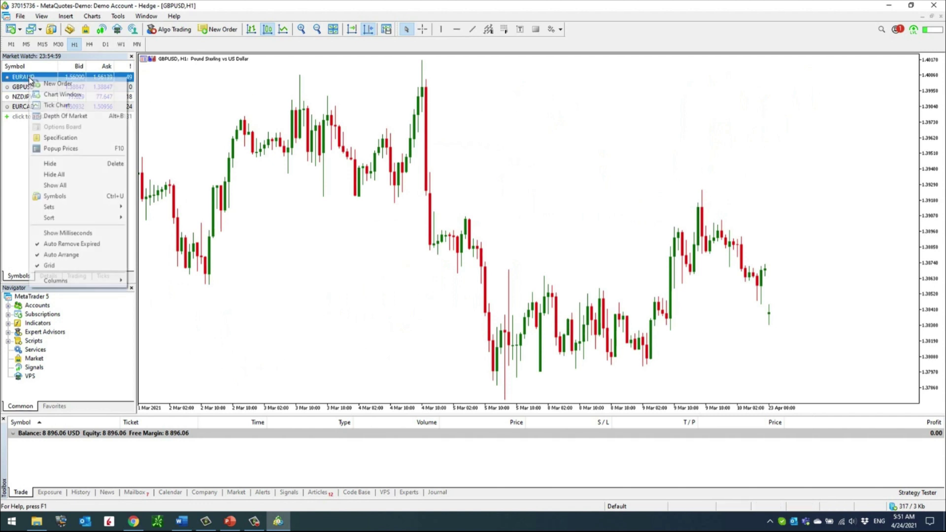
click(61, 95)
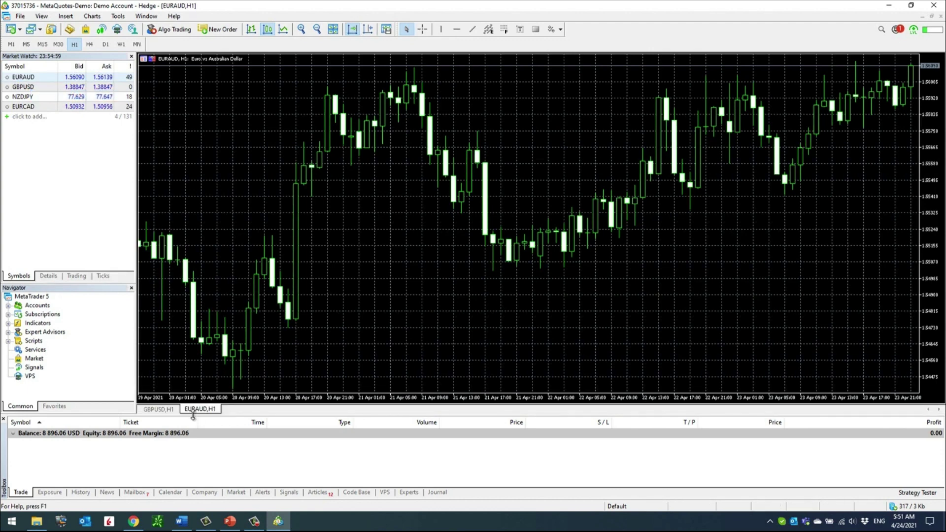
Tile the GBPUSD and EURAUD chart windows side by side and bring the GBPUSD chart to its latest candles.
click(160, 410)
click(185, 410)
click(166, 410)
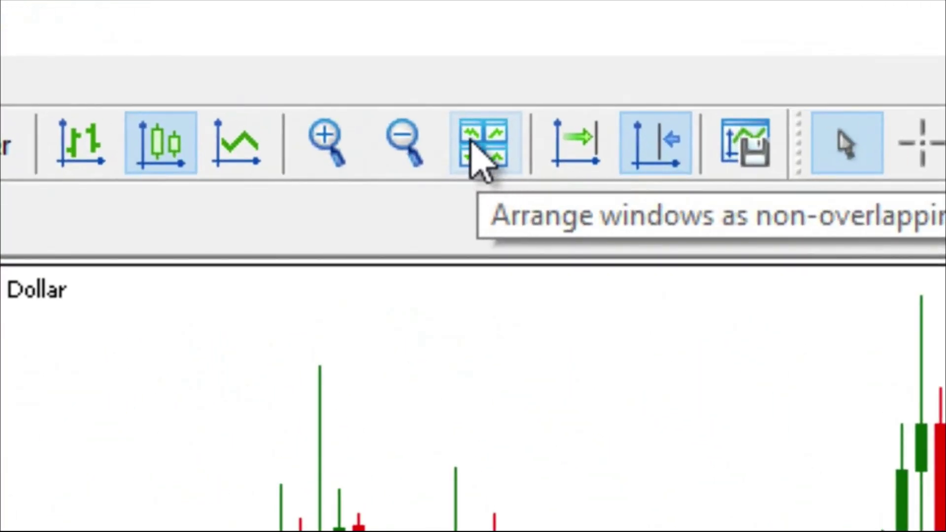
click(473, 158)
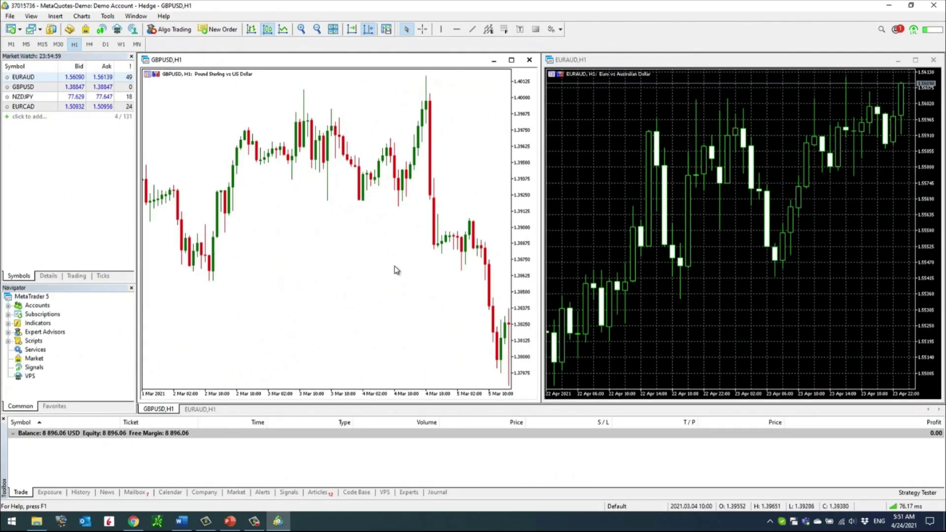
key(End)
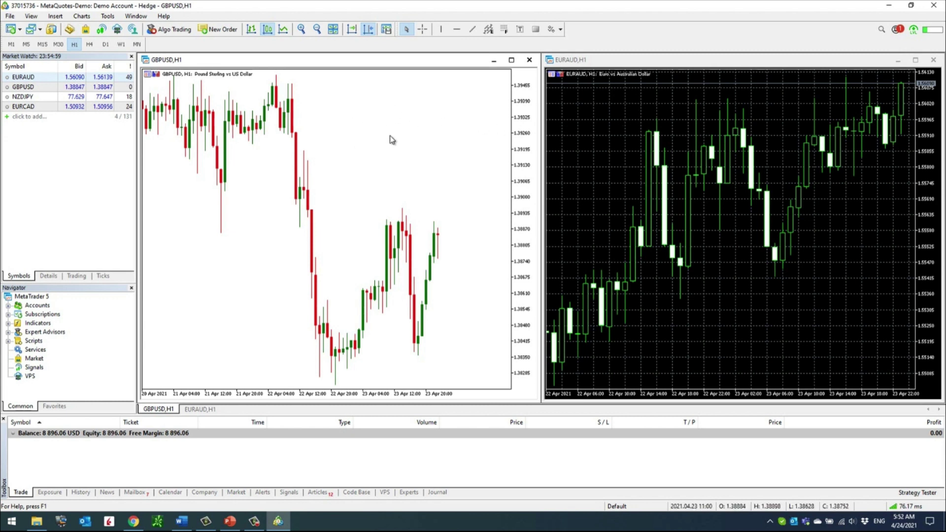
Save the GBPUSD chart's appearance as a template named Price Chart.
right_click(369, 112)
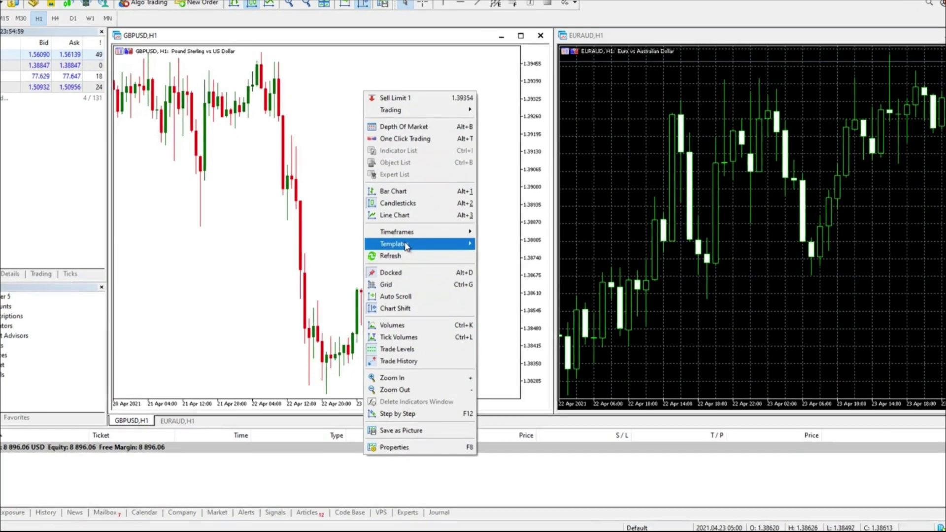
mouse_move(406, 245)
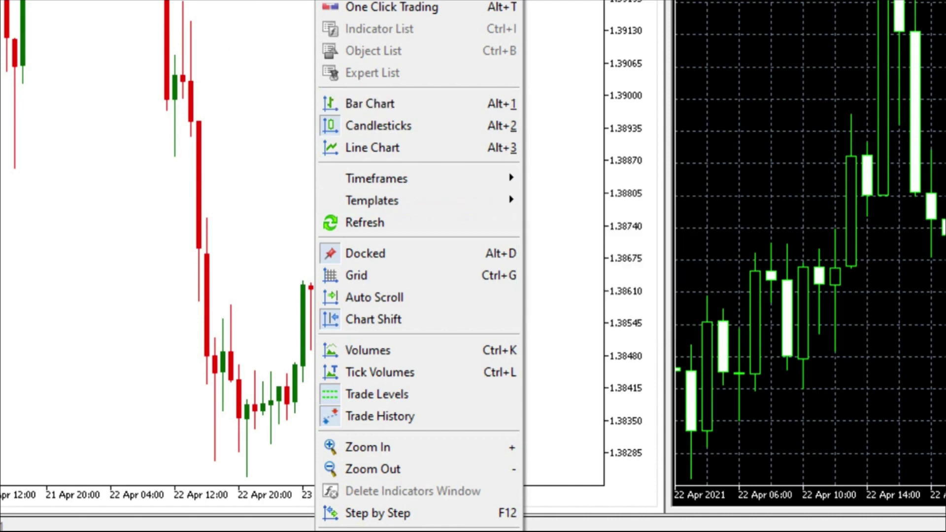
mouse_move(426, 199)
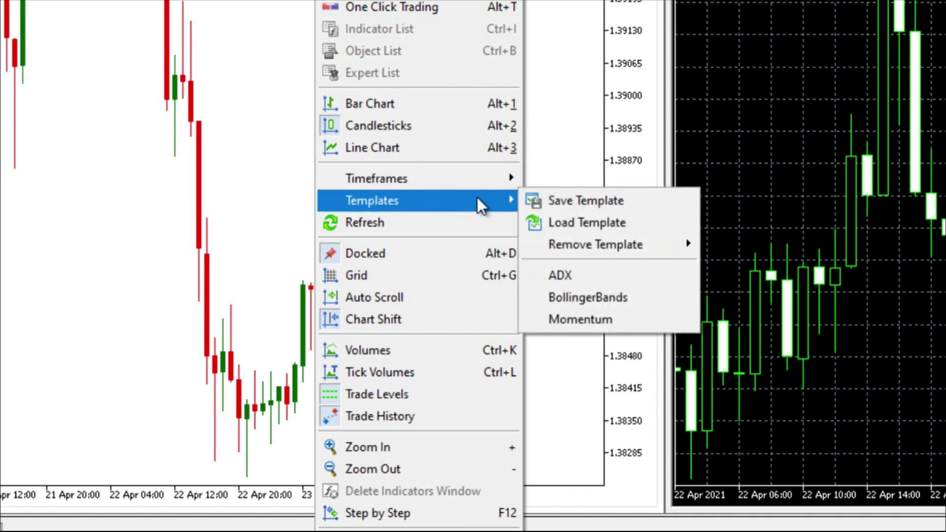
click(566, 200)
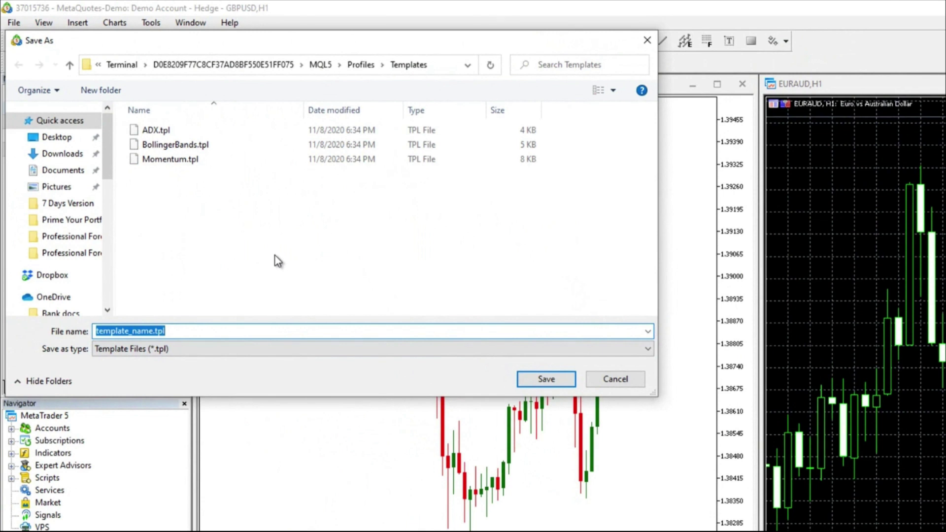
text(Price Chart)
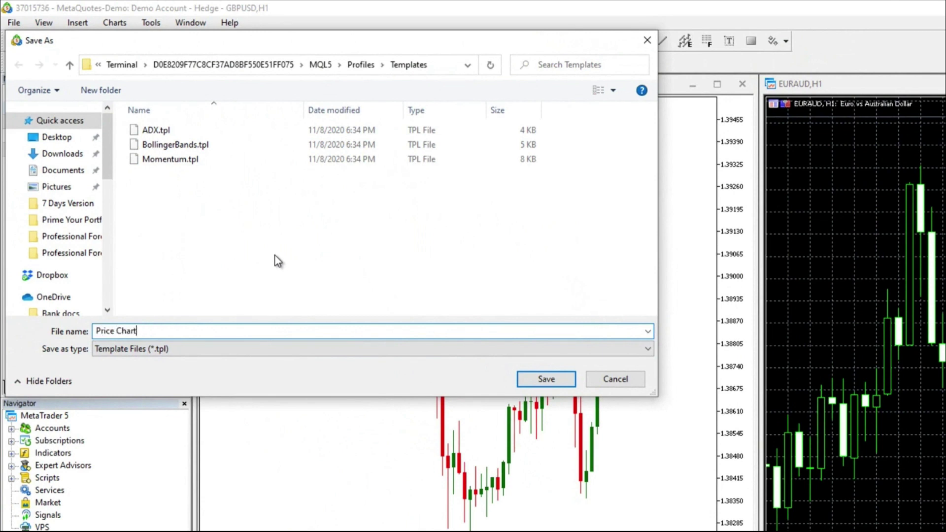
click(545, 378)
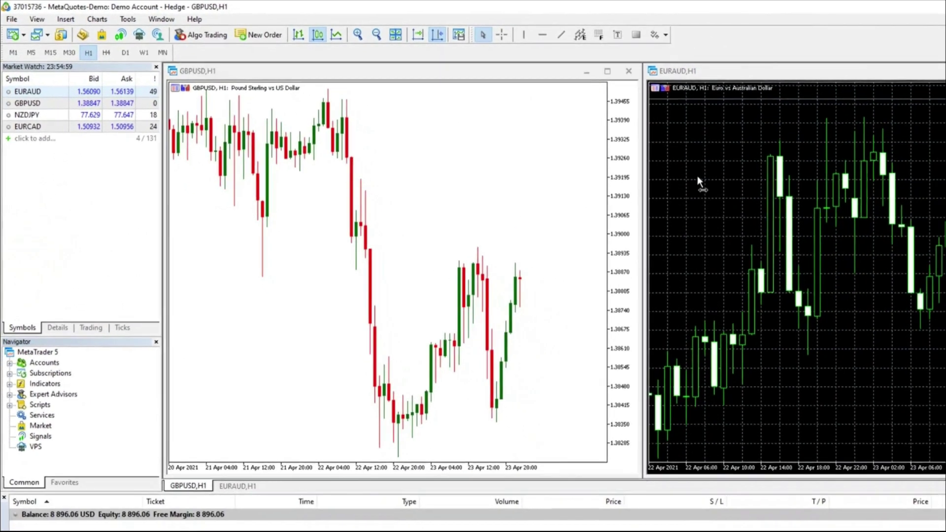
Apply the Price Chart template to the black EURAUD chart.
click(820, 174)
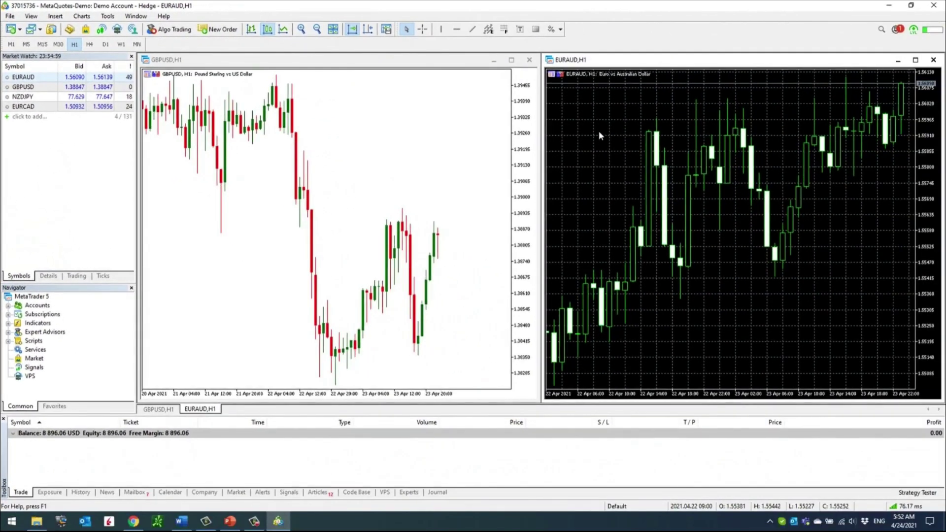
right_click(599, 126)
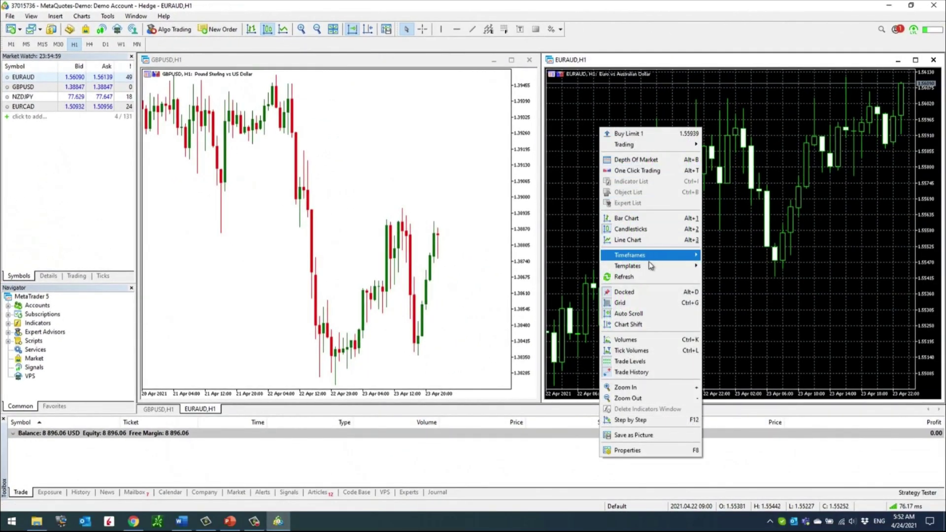
mouse_move(651, 266)
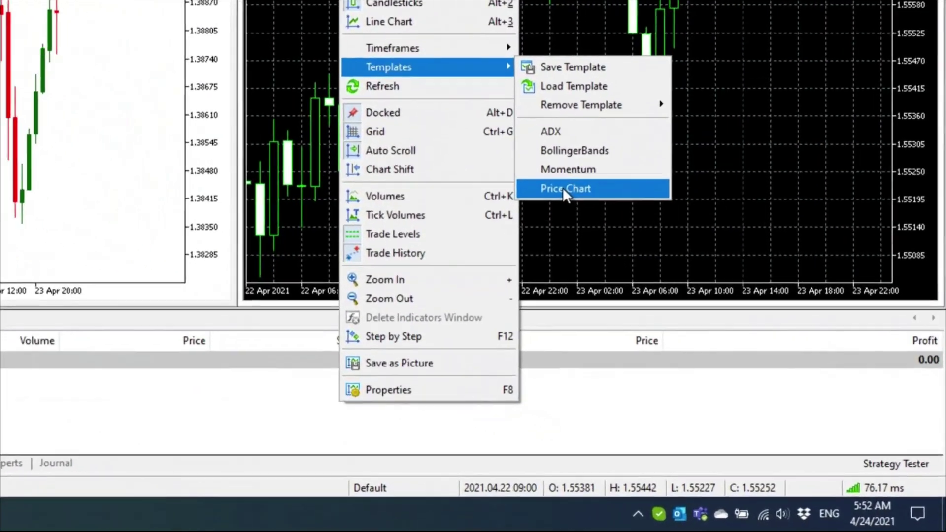
click(728, 339)
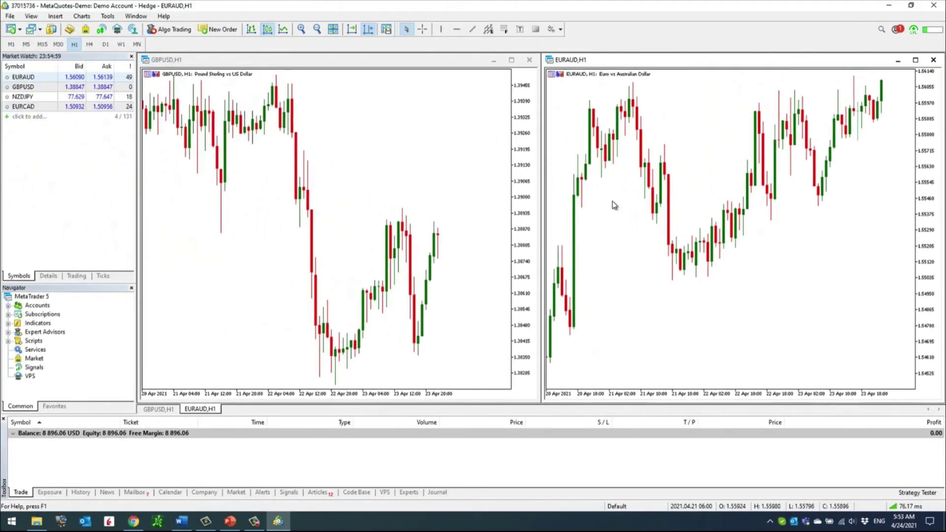
Load EURAUD from Market Watch into the GBPUSD chart window and maximize that window.
click(393, 142)
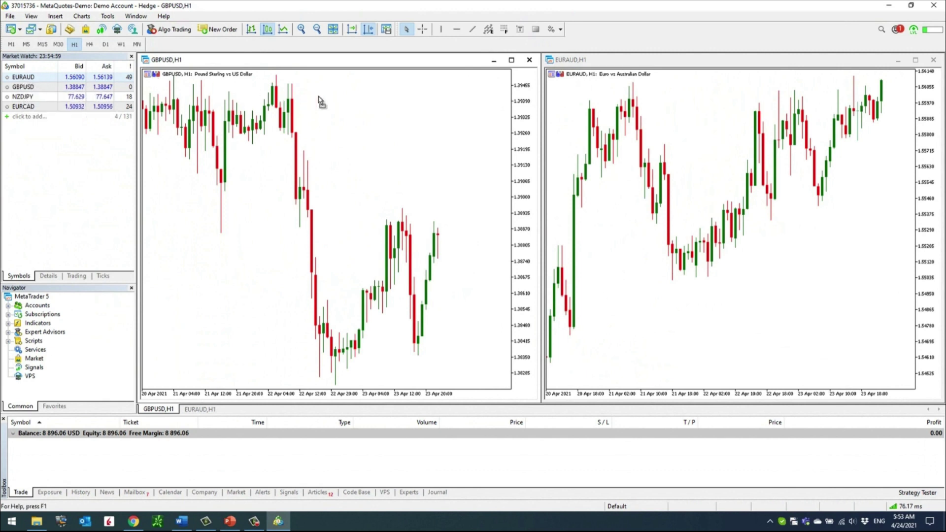
drag(349, 124, 348, 123)
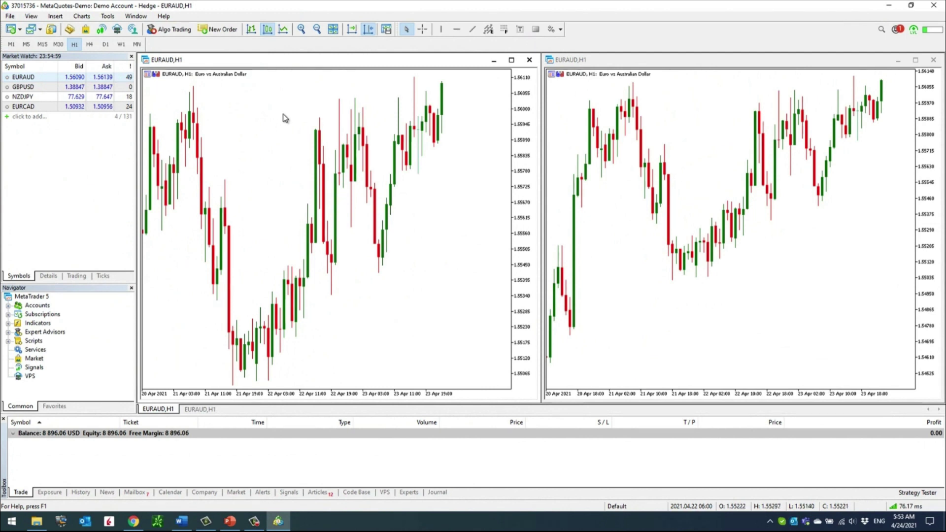
click(511, 59)
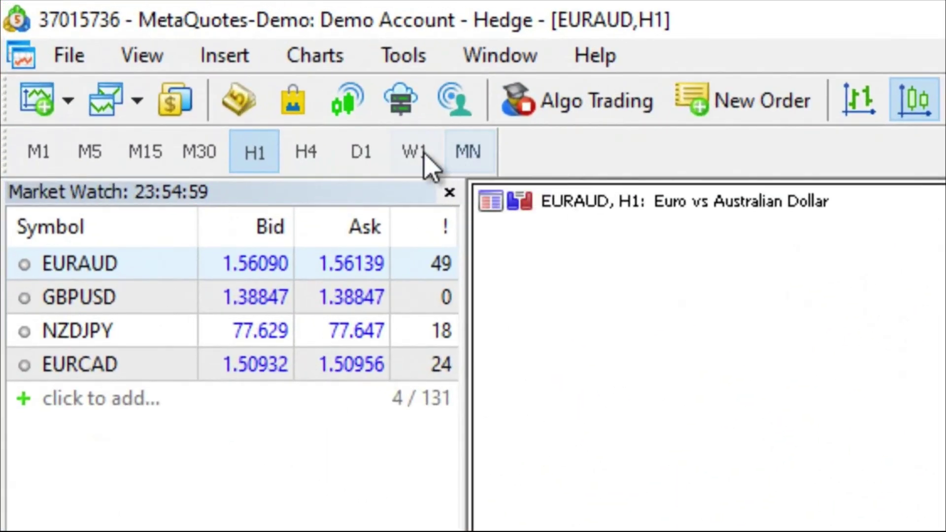
Customize the Timeframes toolbar by adding the 2 Hours (H2) button and placing it between 1 Hour and 4 Hours.
right_click(418, 165)
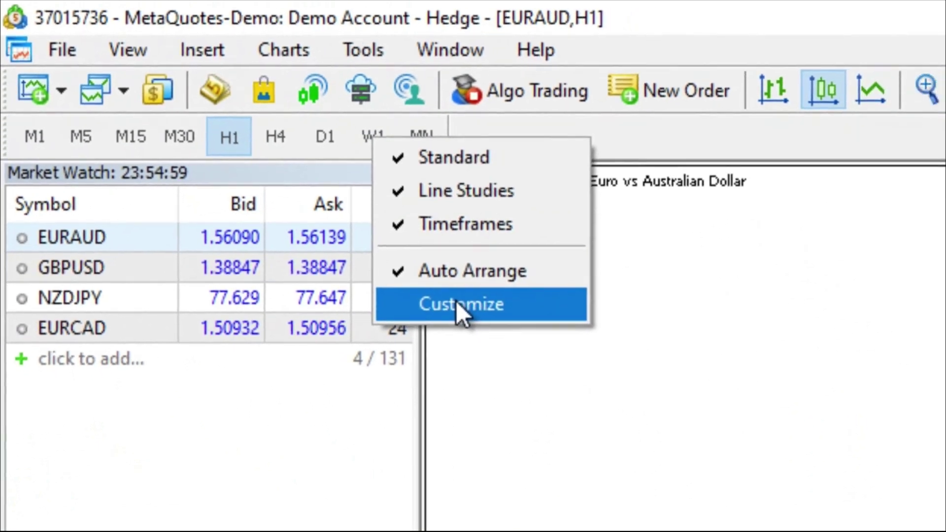
click(520, 339)
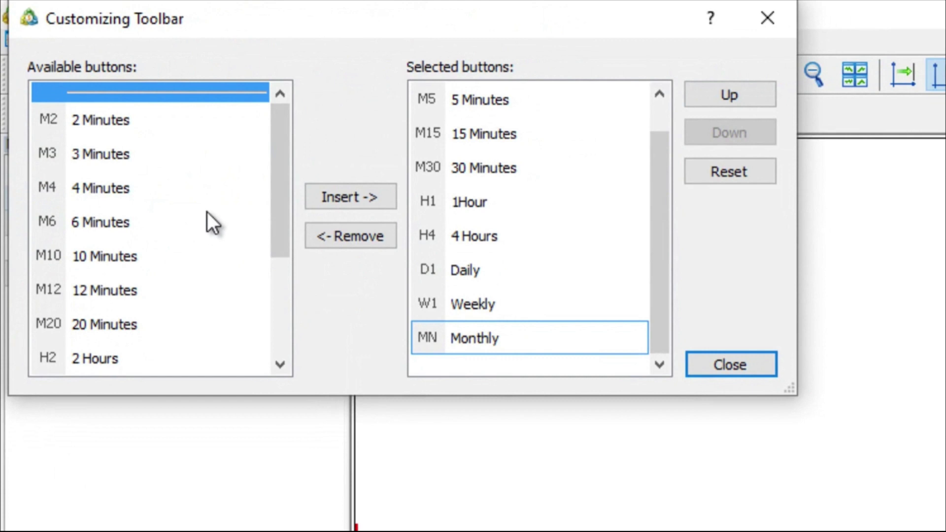
drag(279, 162, 303, 143)
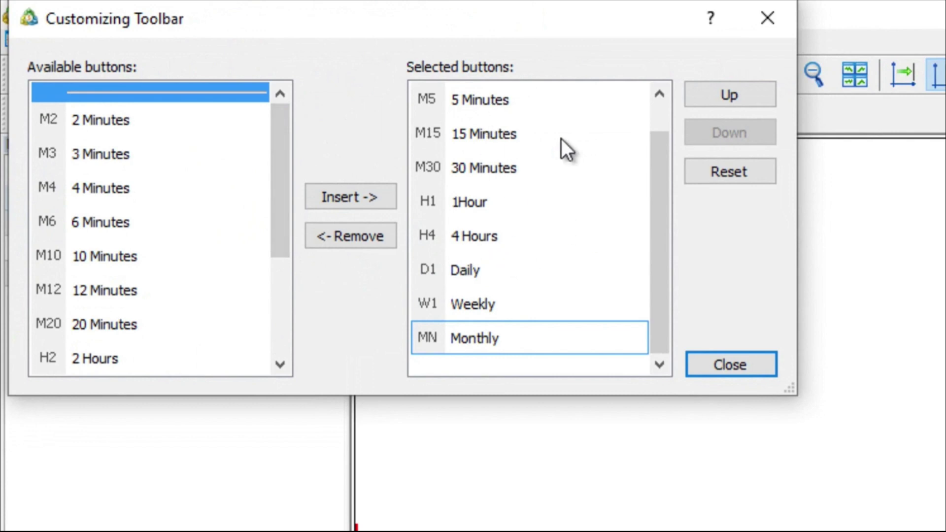
drag(655, 190, 620, 149)
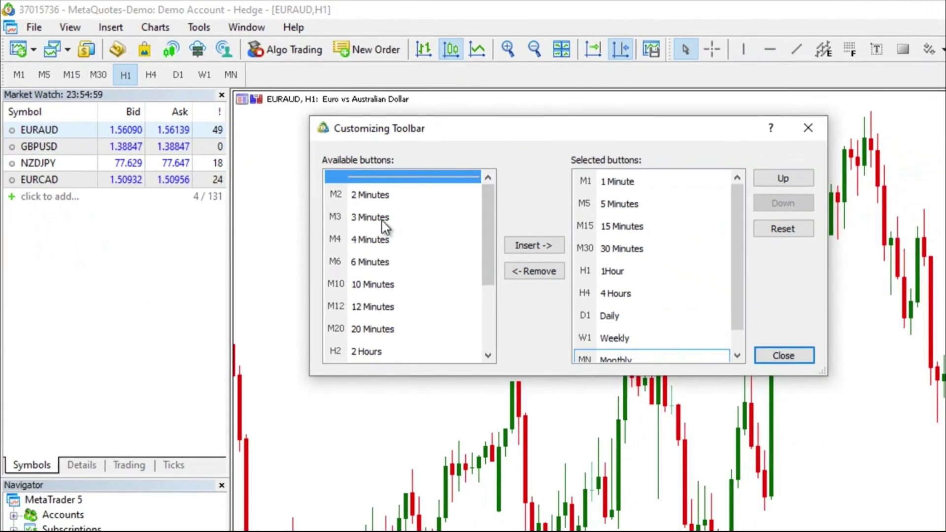
drag(486, 244, 473, 300)
click(372, 280)
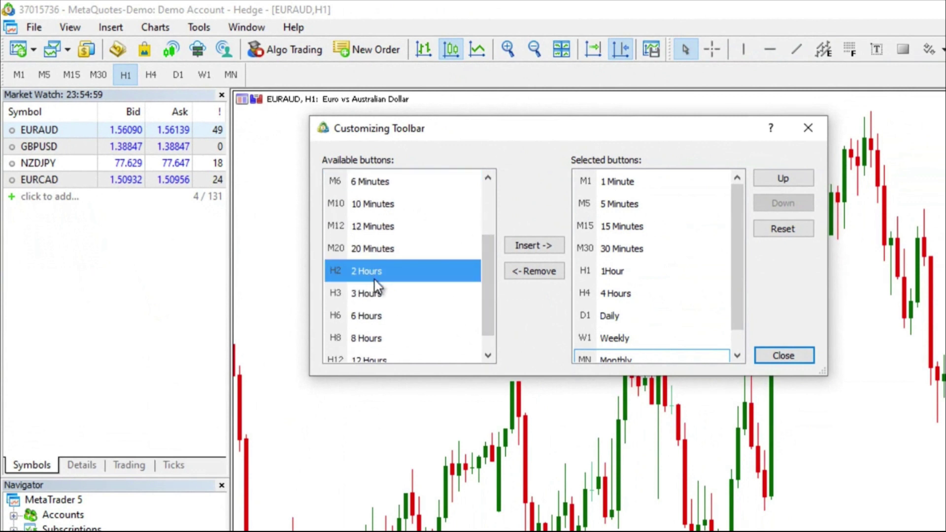
click(535, 247)
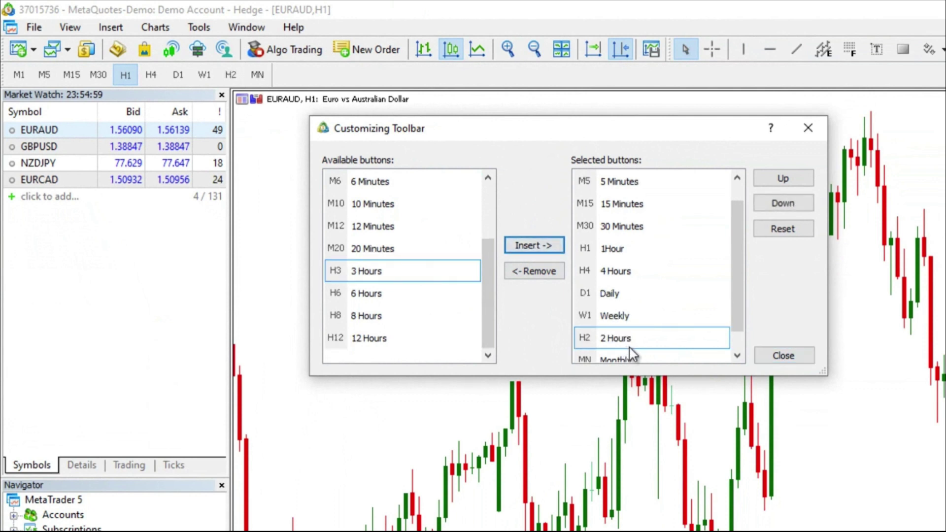
drag(741, 315, 739, 349)
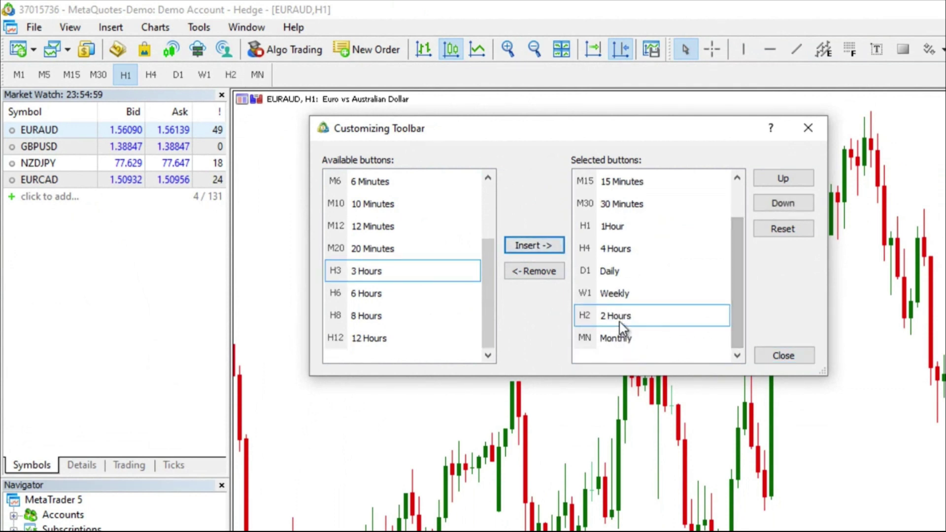
drag(618, 321, 615, 240)
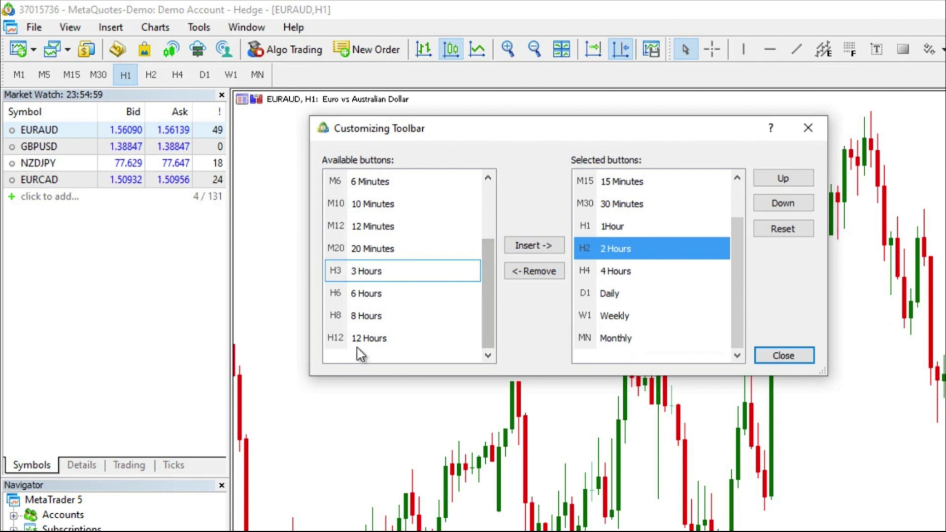
Add the 10 Minutes (M10) button to the toolbar and place it between 5 Minutes and 15 Minutes.
click(371, 338)
click(370, 203)
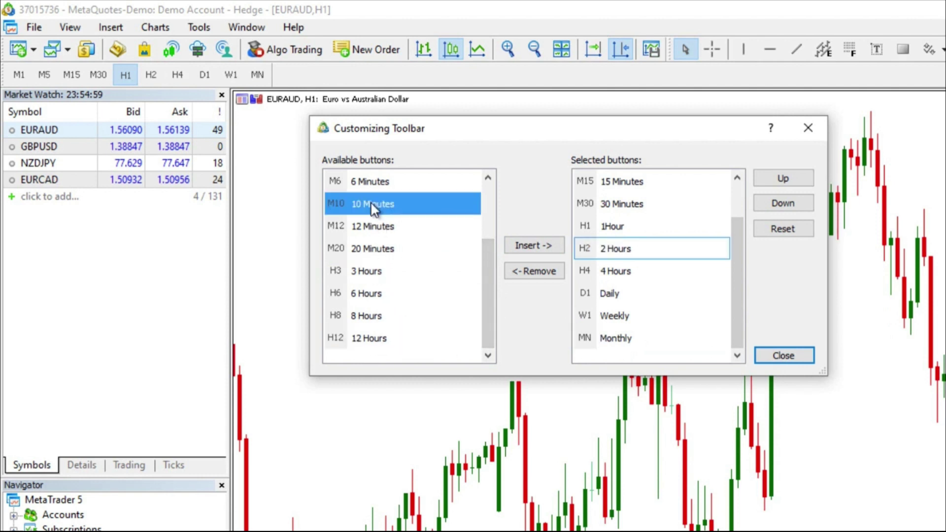
click(532, 250)
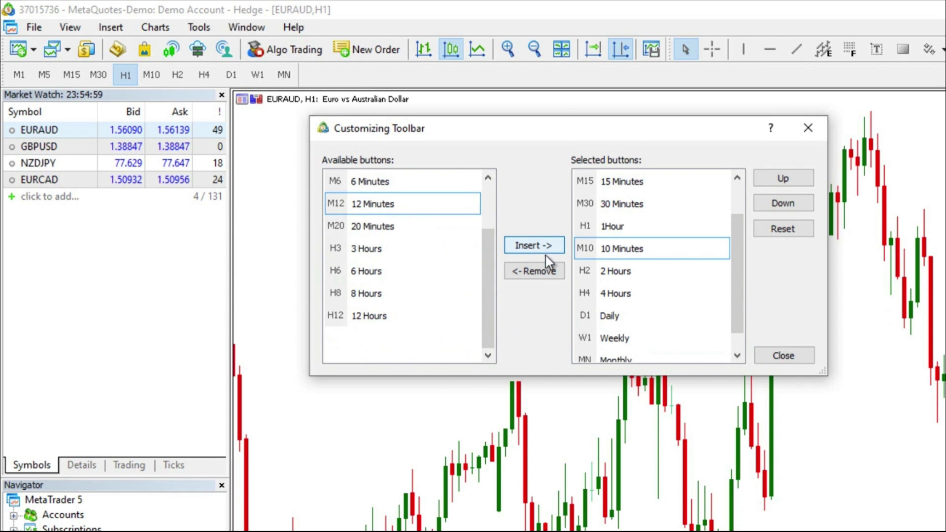
drag(742, 272, 737, 240)
drag(641, 294, 614, 216)
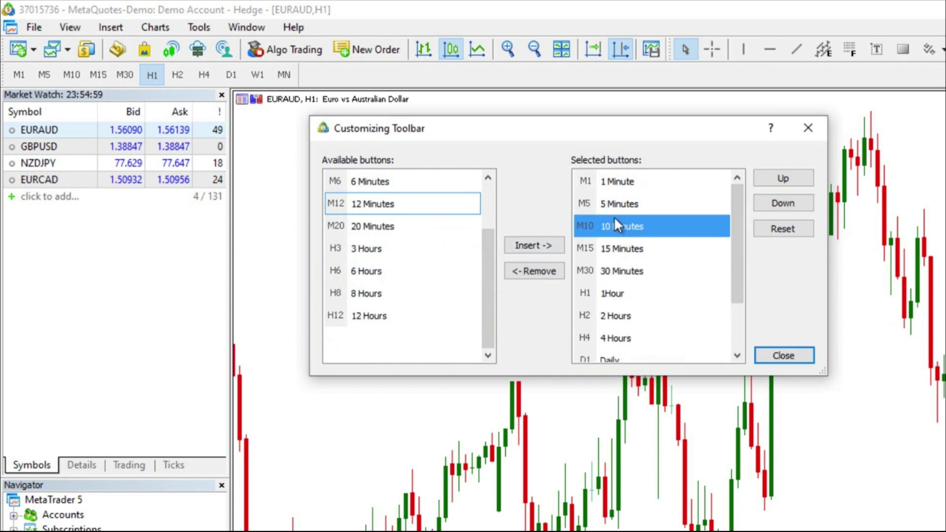
Finish the Timeframes toolbar customization and remove the Equidistant Channel button from the Line Studies toolbar.
click(789, 355)
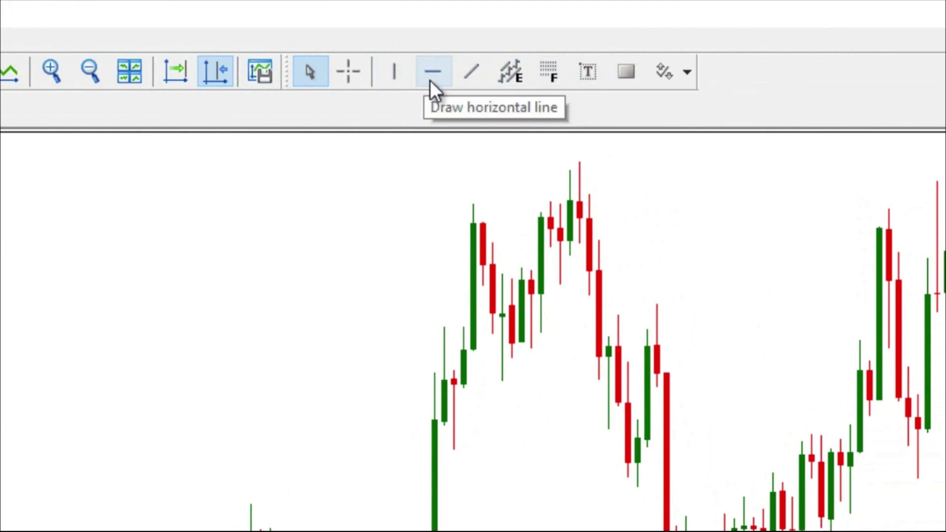
right_click(436, 74)
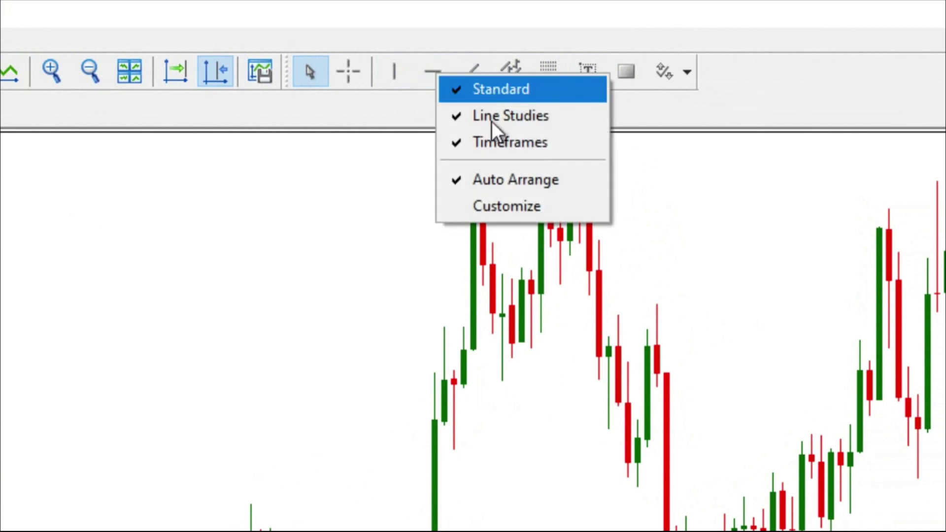
click(502, 203)
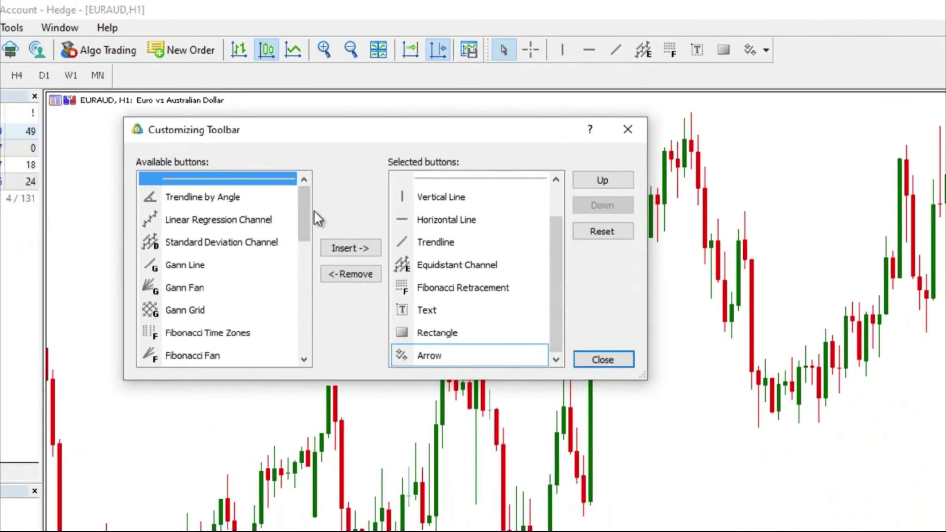
mouse_move(306, 209)
mouse_down()
mouse_move(305, 333)
mouse_move(306, 198)
mouse_up()
mouse_move(556, 252)
mouse_down()
mouse_move(560, 230)
mouse_move(562, 267)
mouse_up()
click(440, 266)
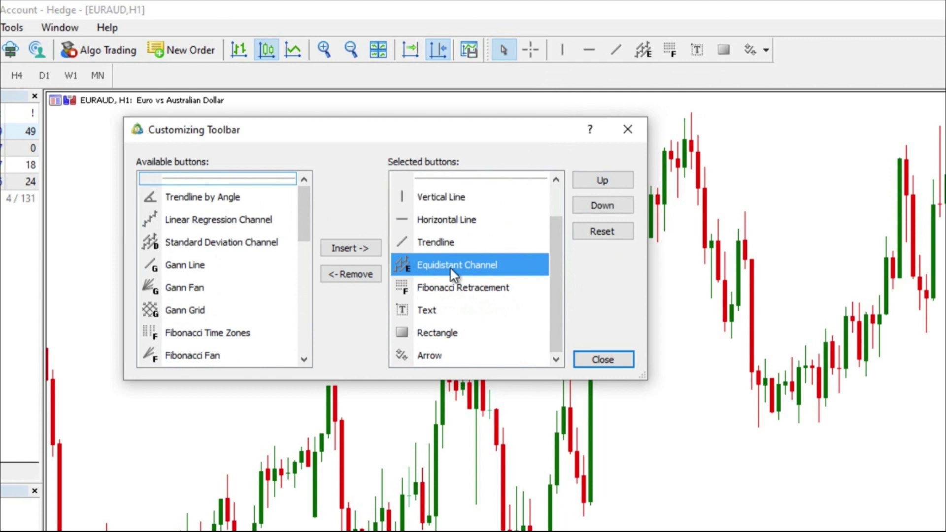
click(348, 276)
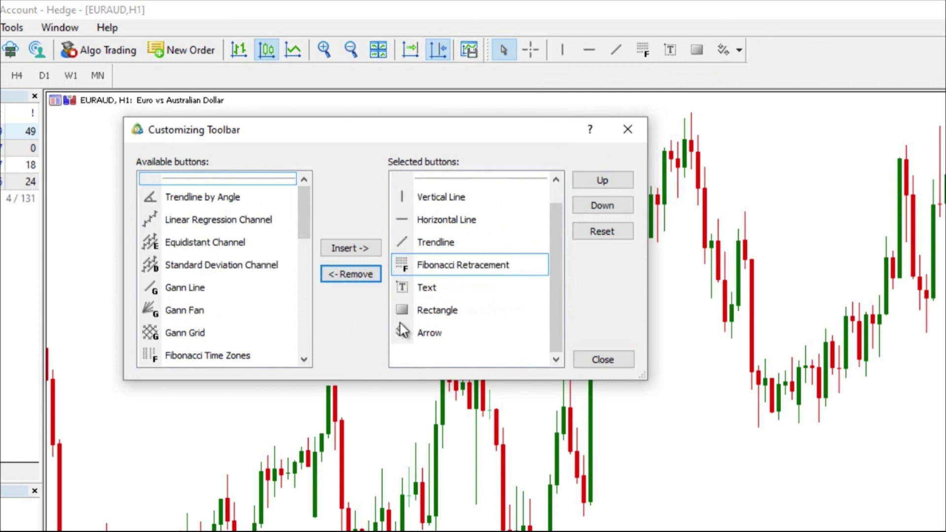
Add the Ellipse button to the Line Studies toolbar directly before Fibonacci Retracement and close the customization dialog.
click(442, 267)
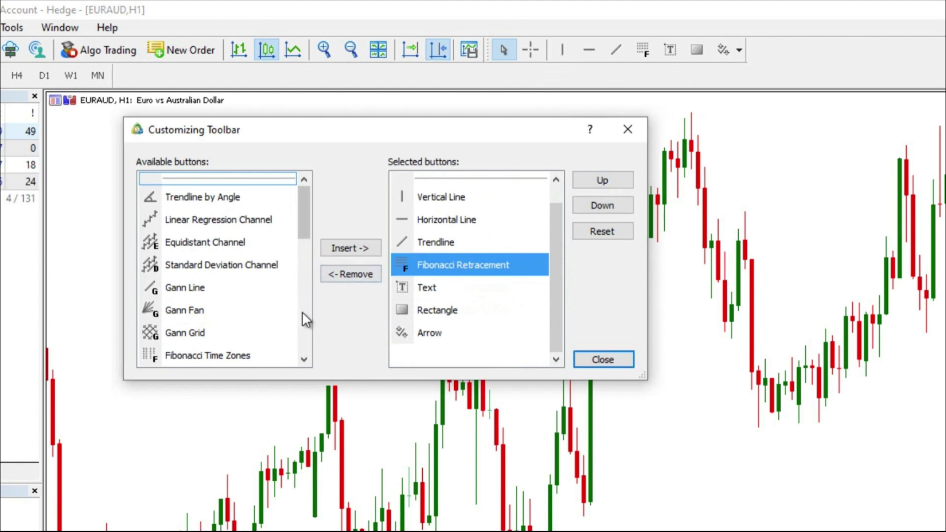
drag(304, 220, 302, 296)
click(183, 280)
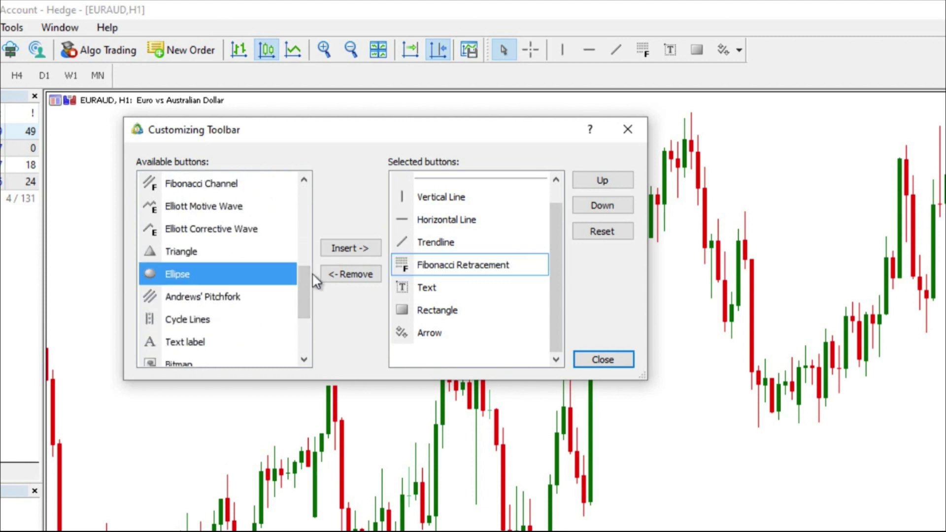
click(345, 248)
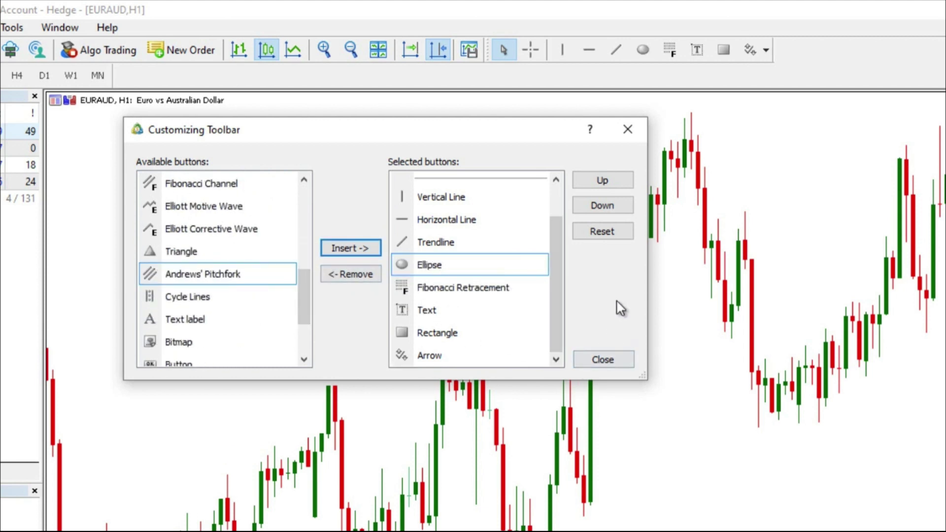
click(613, 360)
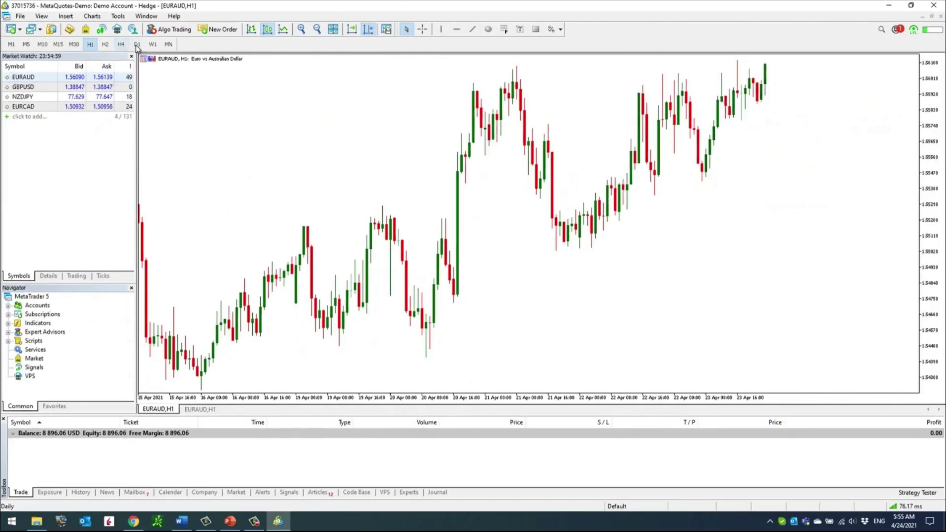
Switch the EURAUD chart to the Daily timeframe and review the account's trade history and open trades.
click(45, 75)
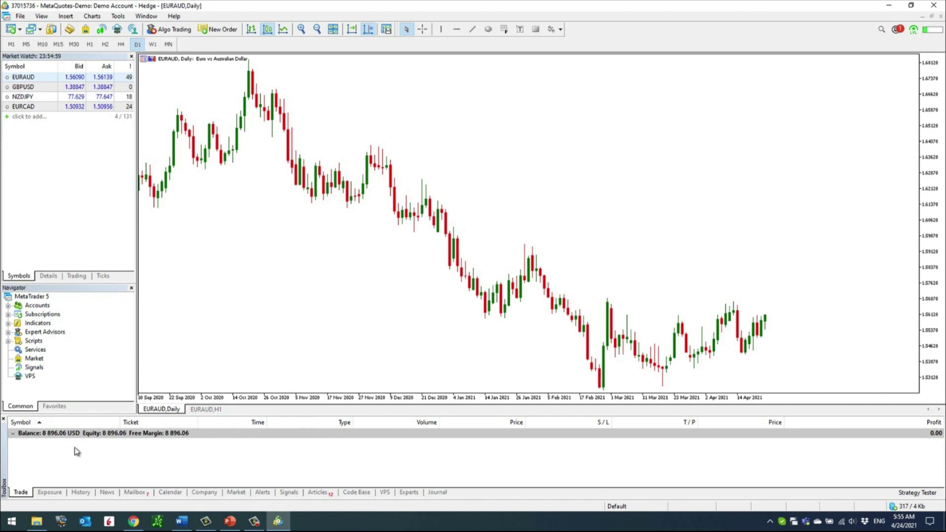
click(82, 493)
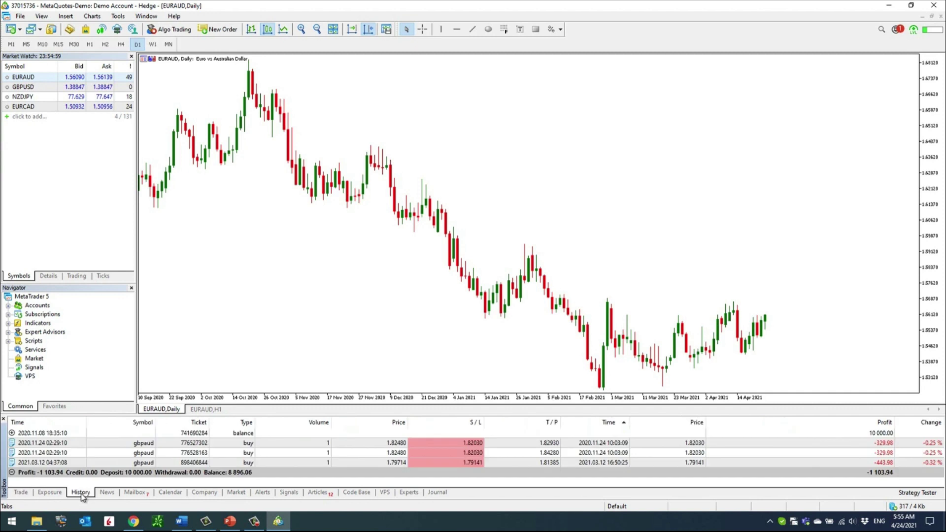
click(22, 493)
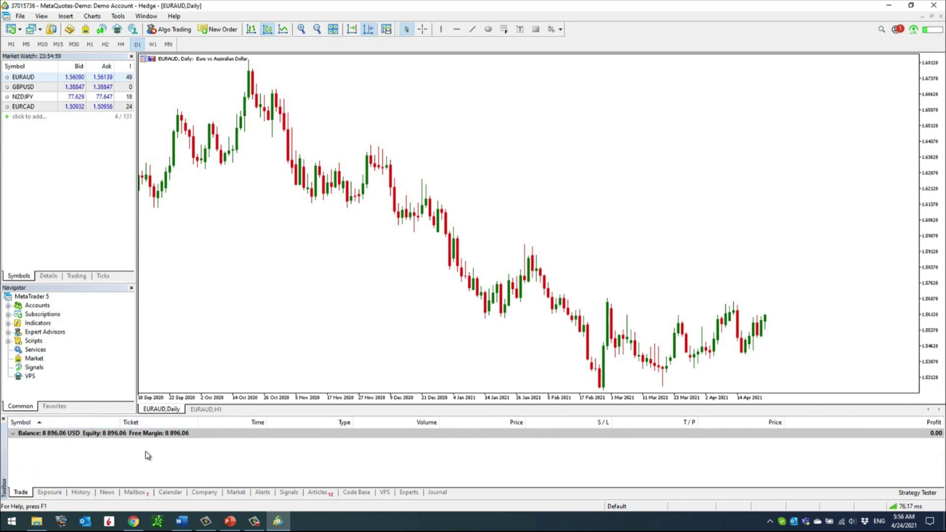
Examine the settings for creating a new EURAUD price alert and leave the Alert Editor without saving.
click(263, 493)
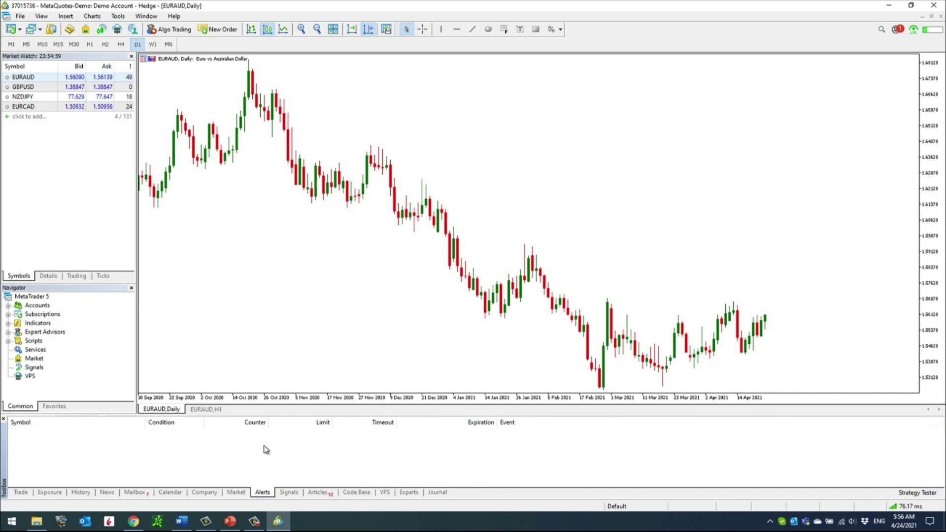
right_click(148, 448)
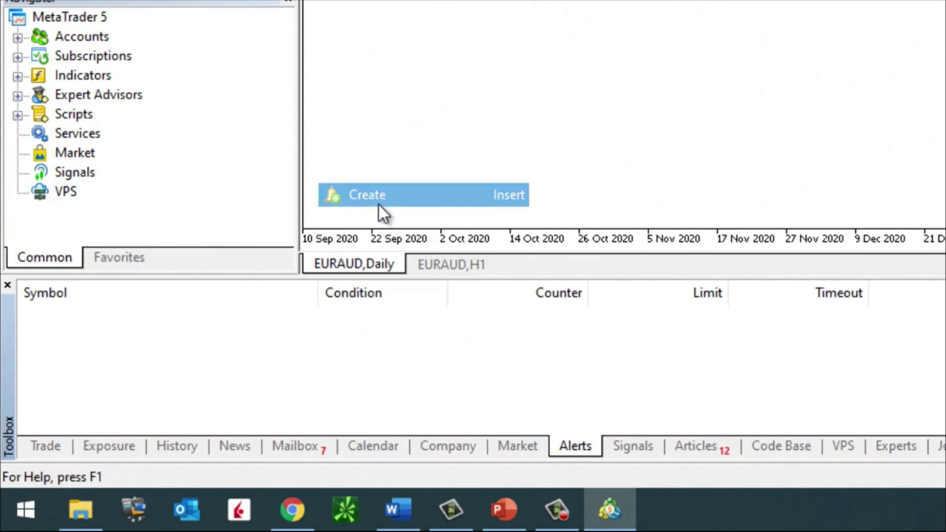
click(380, 200)
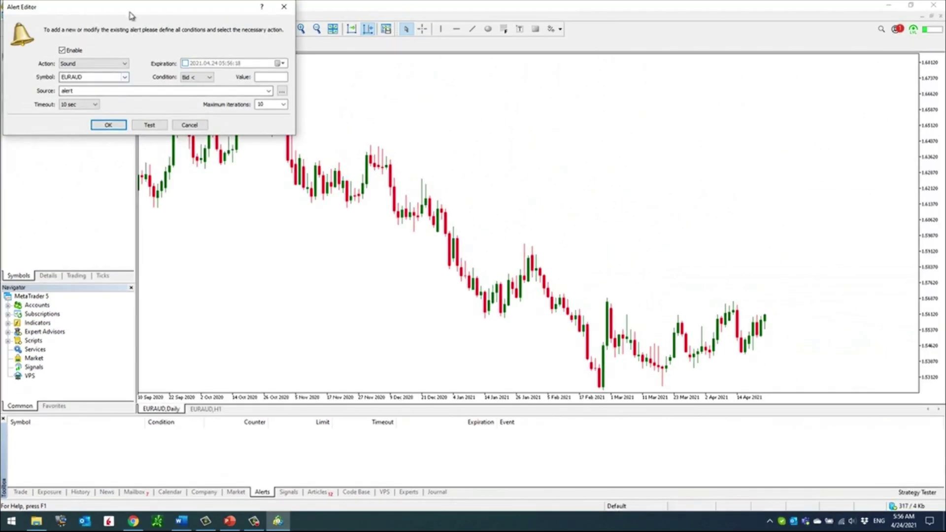
drag(131, 14, 271, 216)
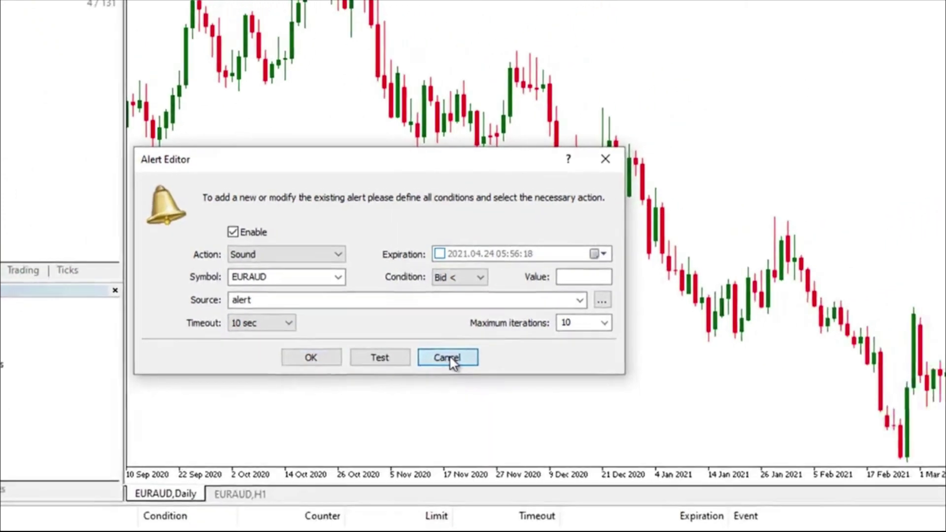
click(540, 379)
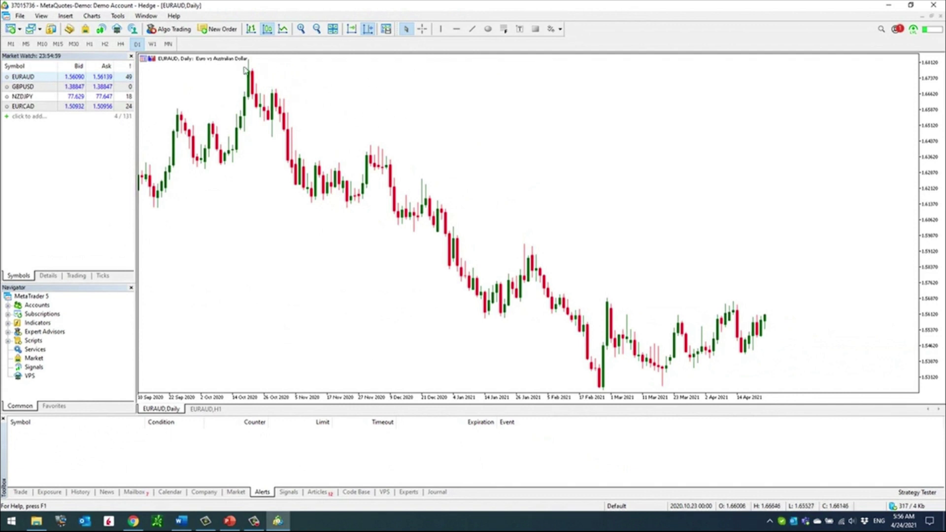
Start inserting the Average True Range oscillator on the EURAUD daily chart and set its level lines to black and solid.
click(68, 17)
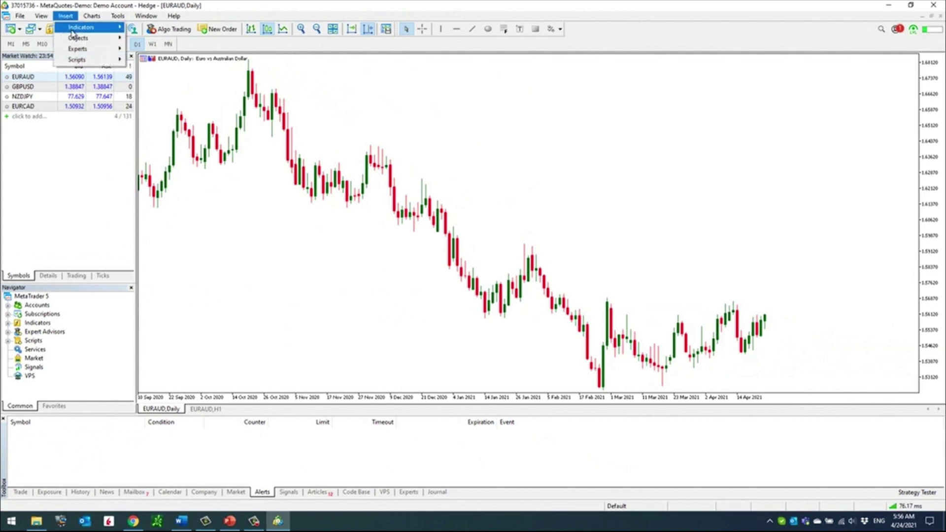
mouse_move(81, 28)
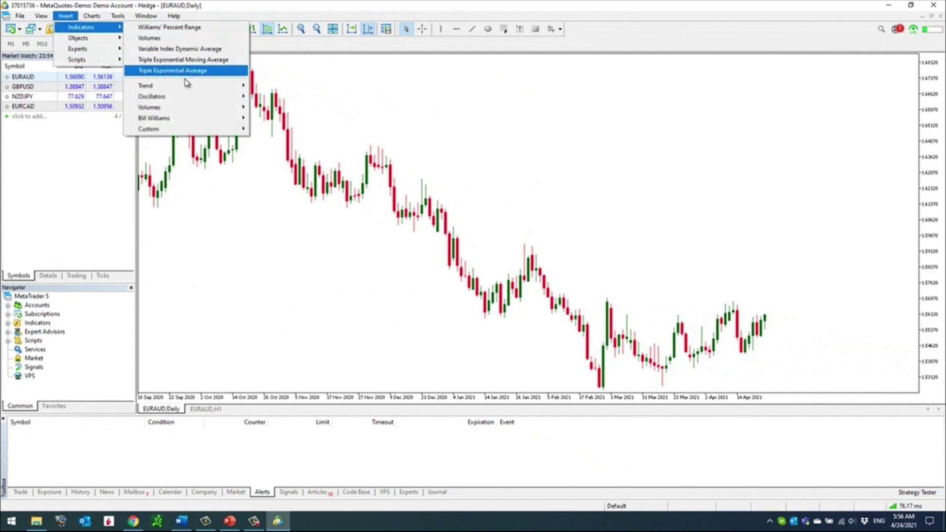
mouse_move(186, 87)
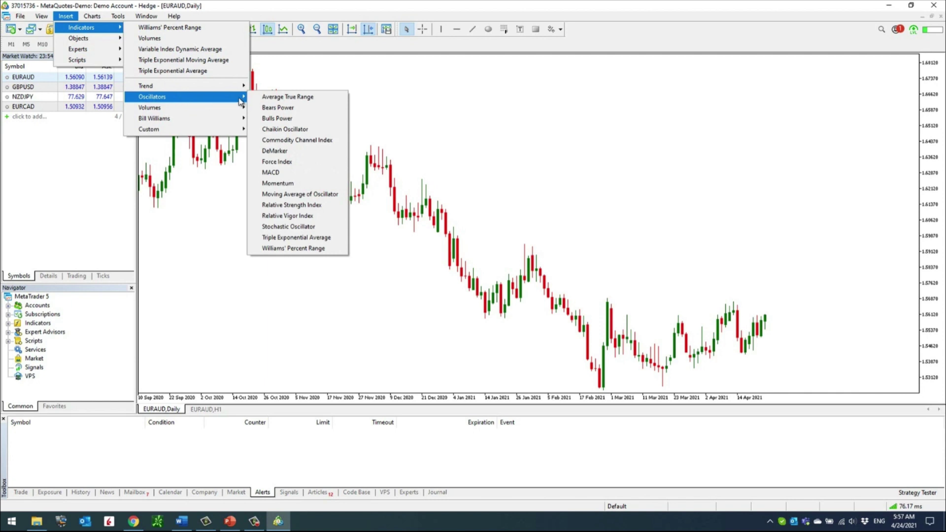
click(293, 100)
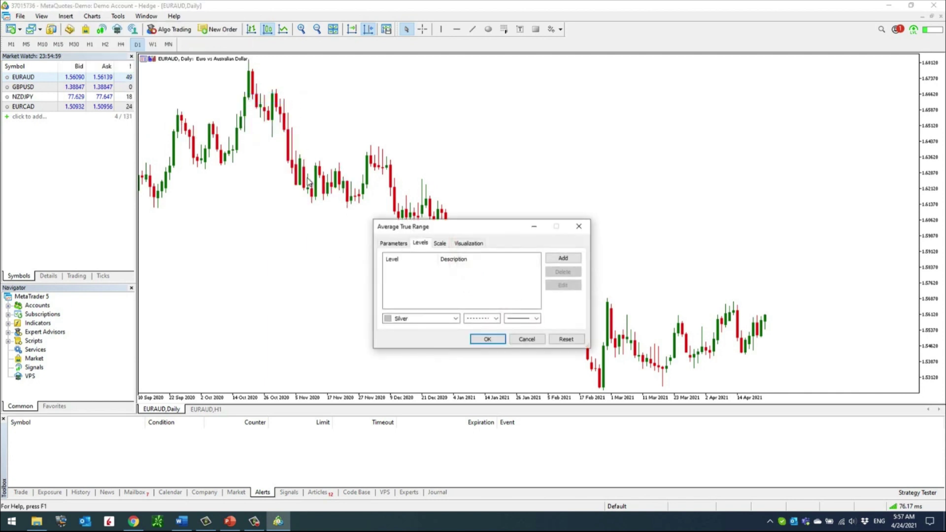
click(455, 318)
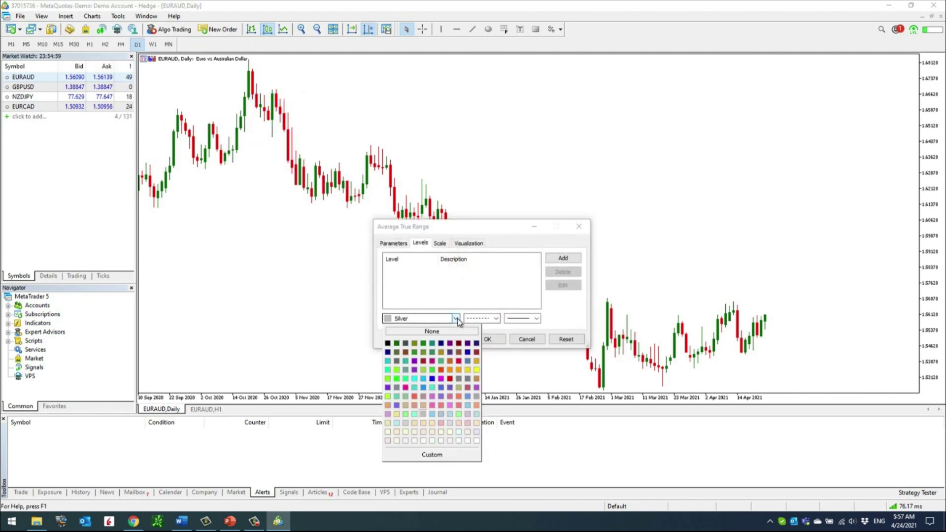
click(388, 344)
click(496, 319)
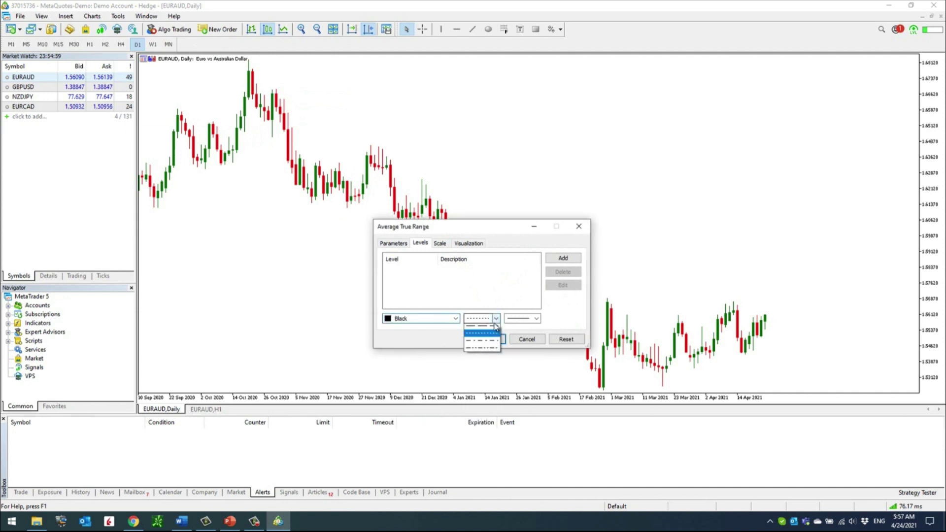
click(480, 325)
Check the Average True Range parameters and add the indicator to the chart with period 14 and a black line.
click(397, 244)
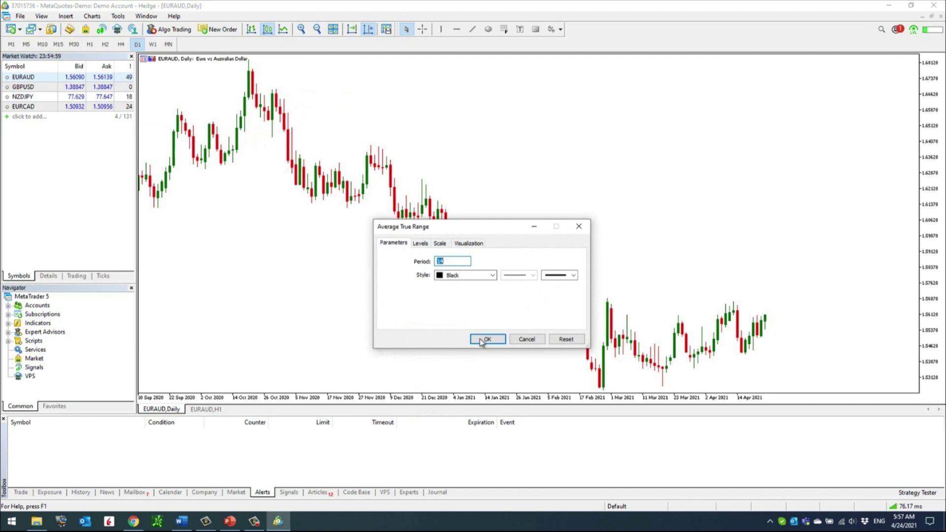
click(420, 243)
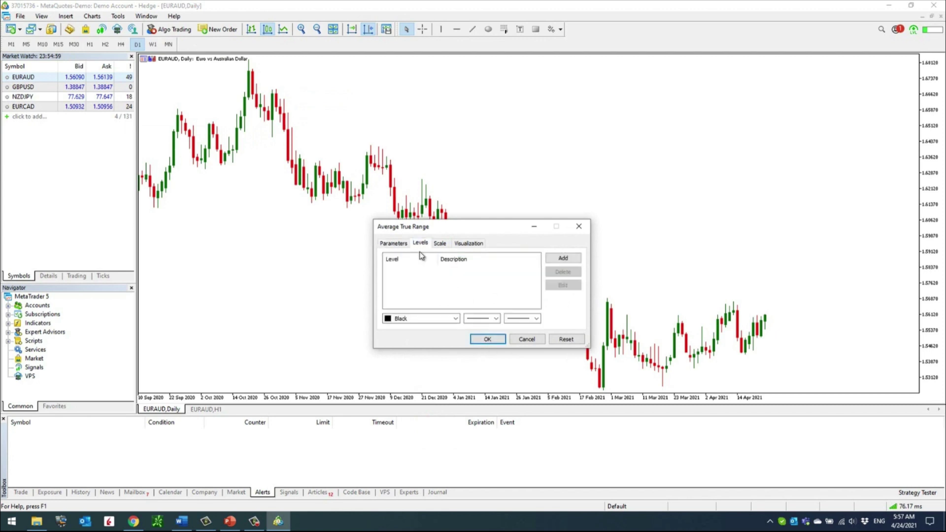
click(394, 245)
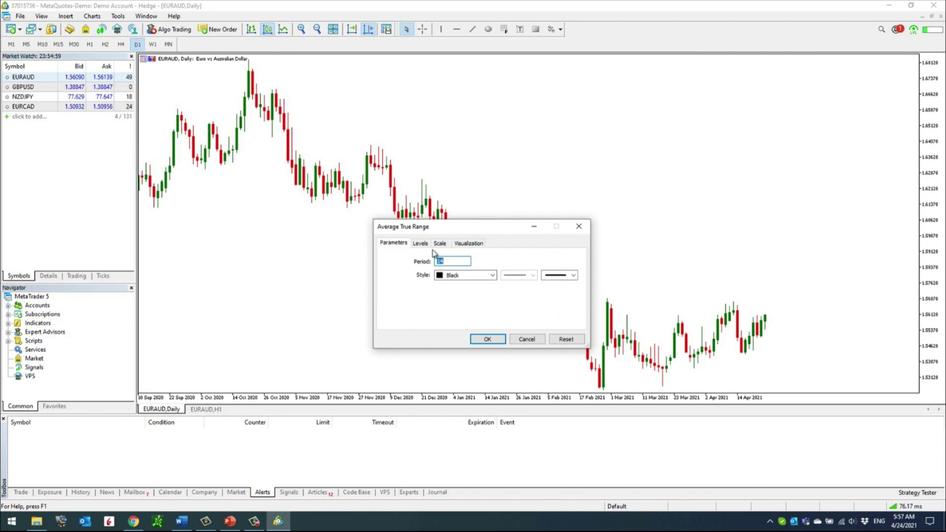
click(487, 340)
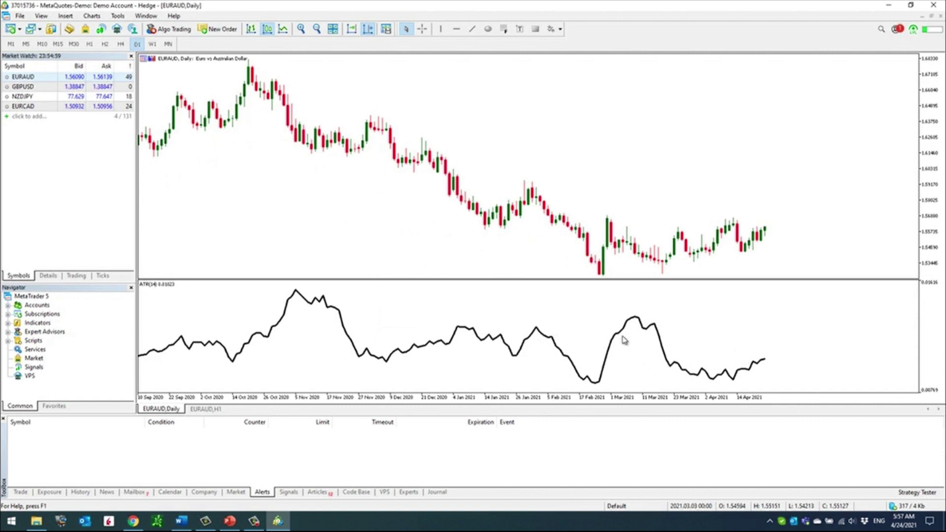
Review the Average True Range properties without changing them and delete the indicator from the chart.
mouse_move(623, 336)
right_click(551, 341)
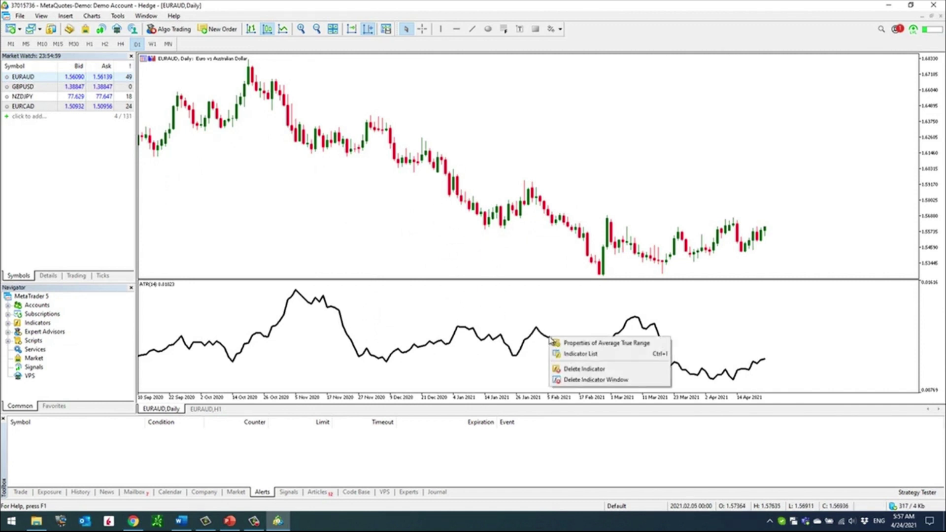
click(583, 345)
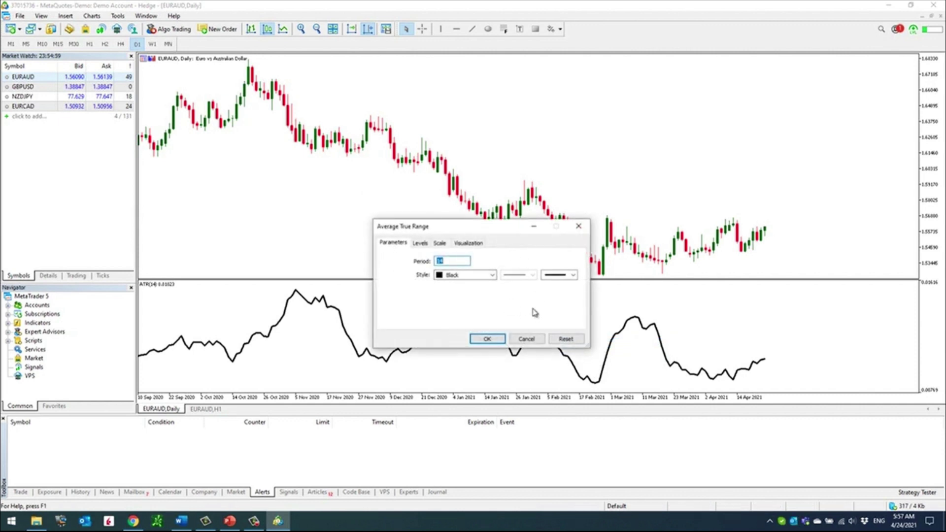
click(524, 340)
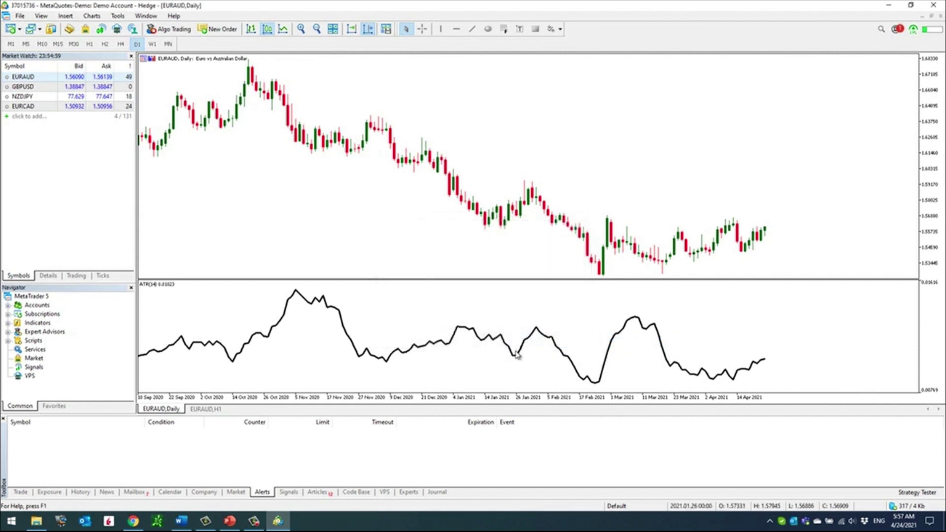
right_click(530, 339)
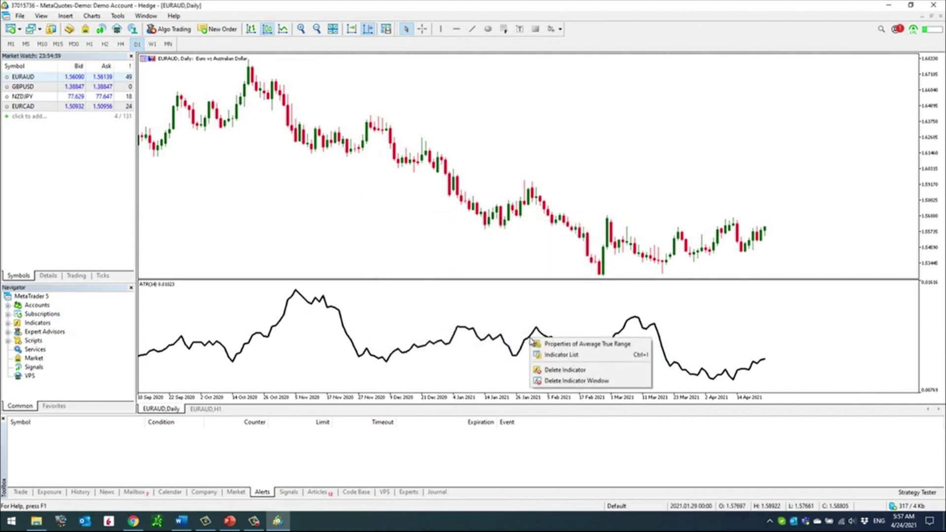
click(565, 371)
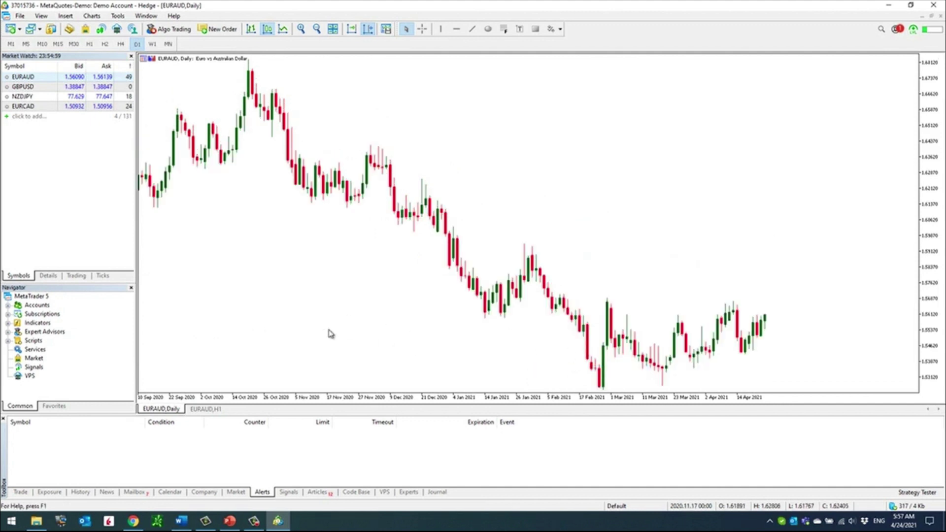